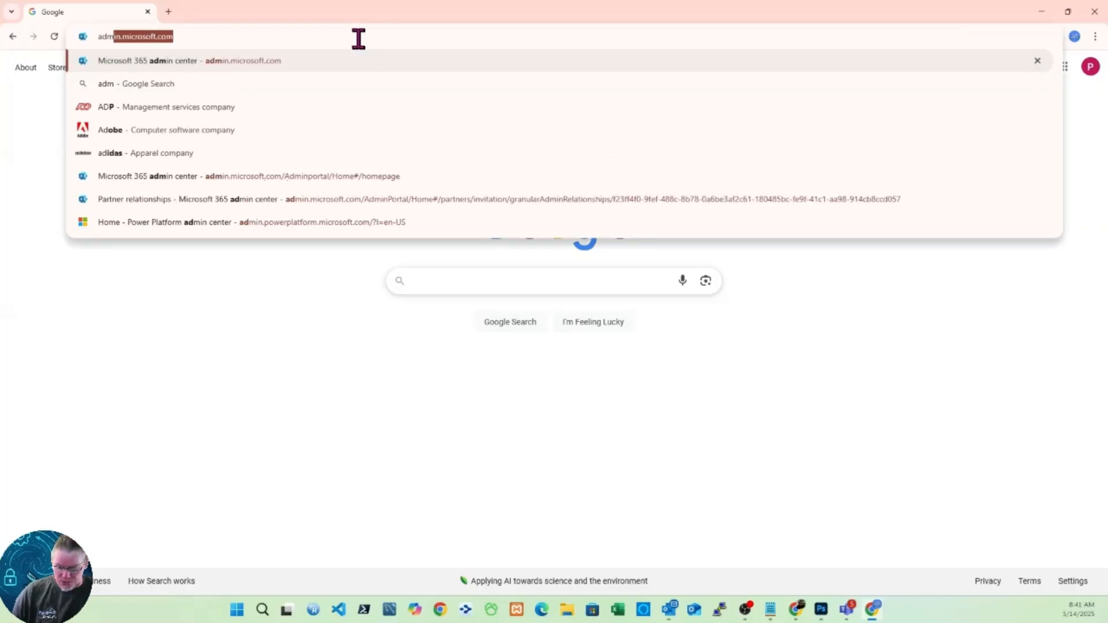
- Sign in to the Microsoft 365 admin center at admin.microsoft.com with the admin account, enter its password and choose to stay signed in
key("Return")
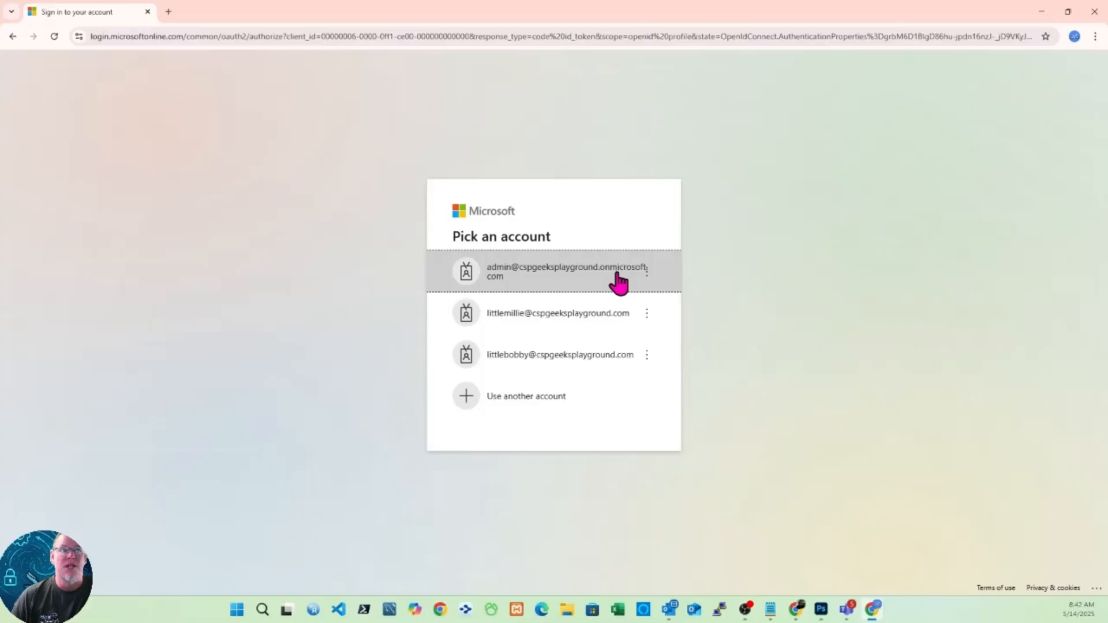
left_click(565, 285)
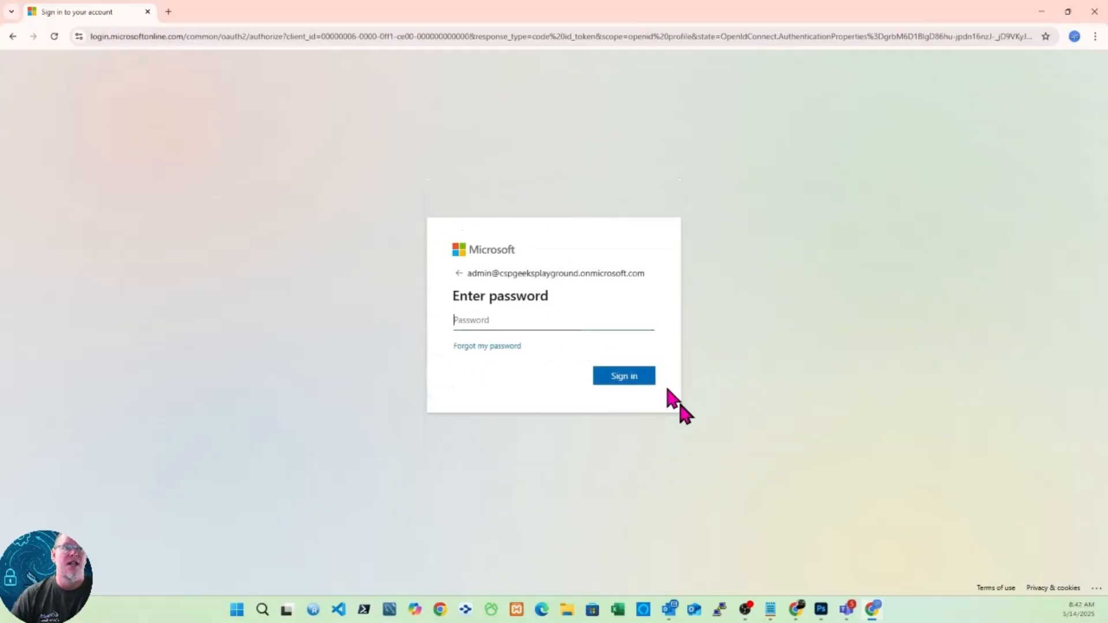
left_click(494, 312)
left_click(606, 374)
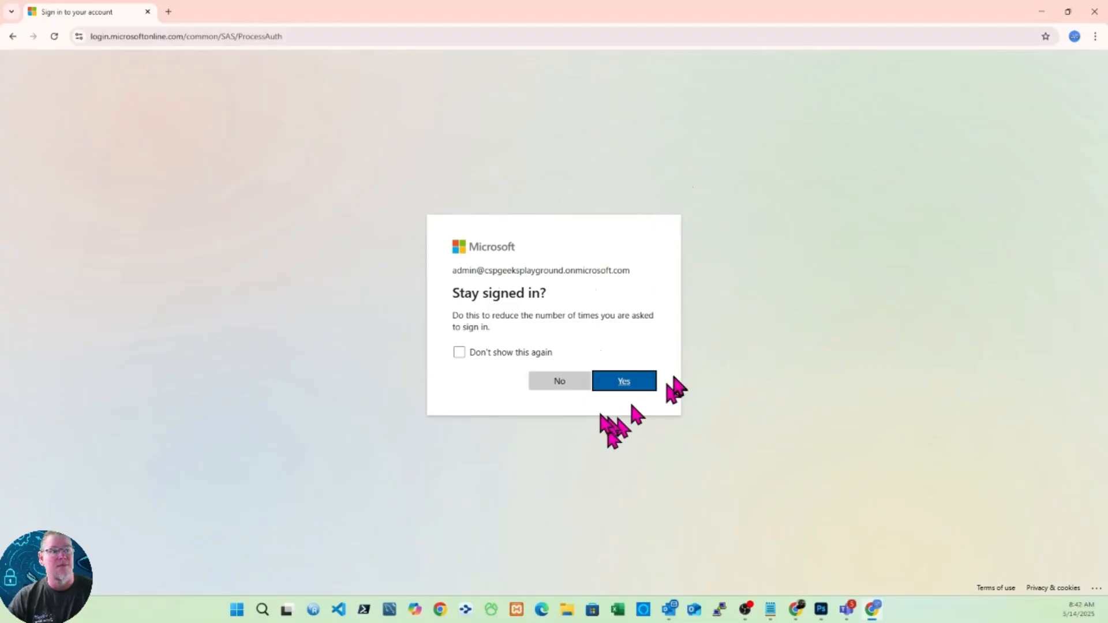
left_click(606, 385)
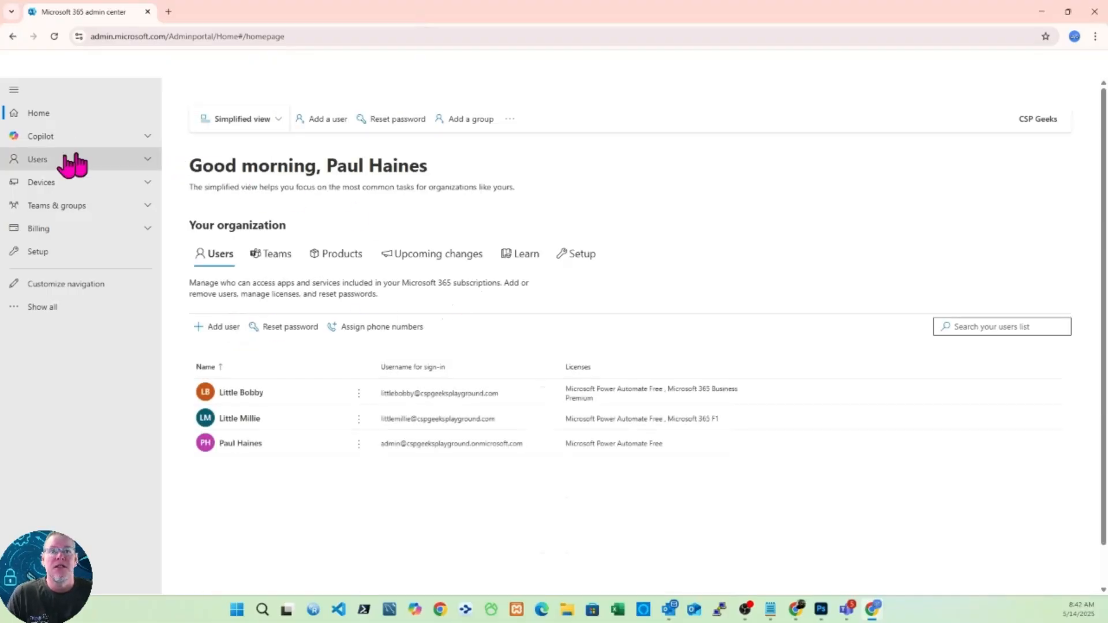
- Open the list of active users, start adding a new user and enter the user's first name
left_click(48, 166)
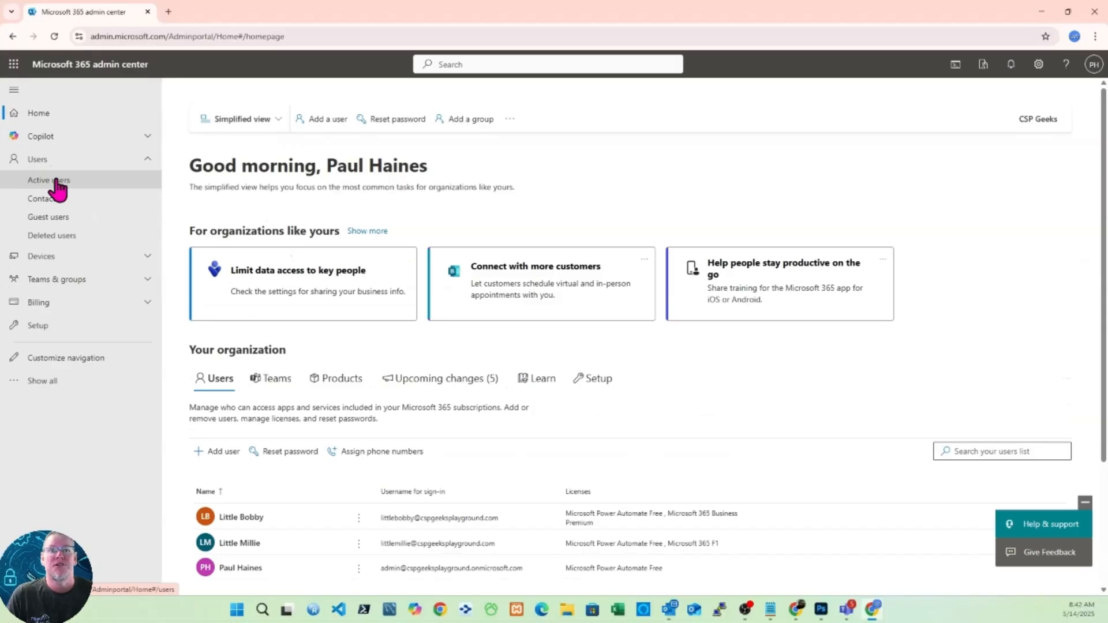
left_click(57, 183)
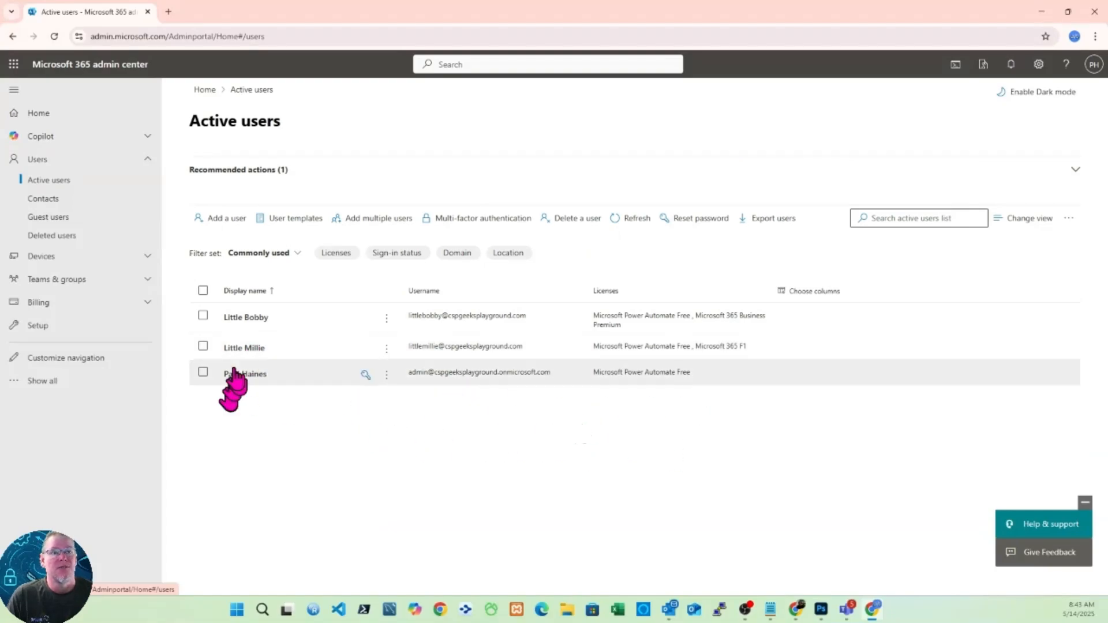
left_click(224, 222)
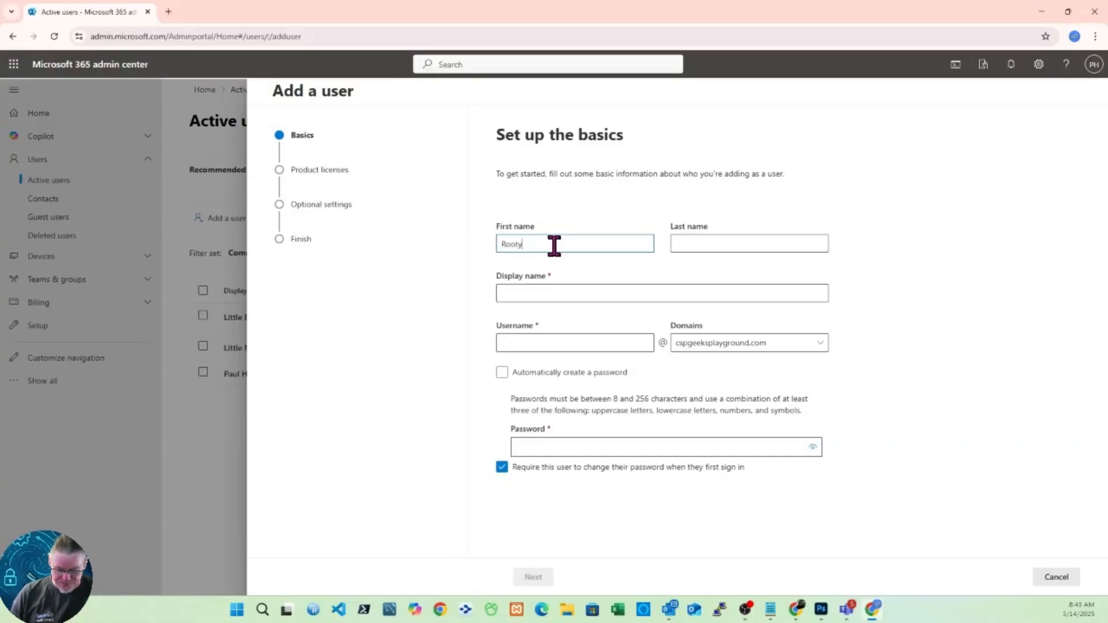
- Fill in the new user's last name, a display name ending in "(Contractor)" and the username for cspgeeksplayground.com
left_click(745, 244)
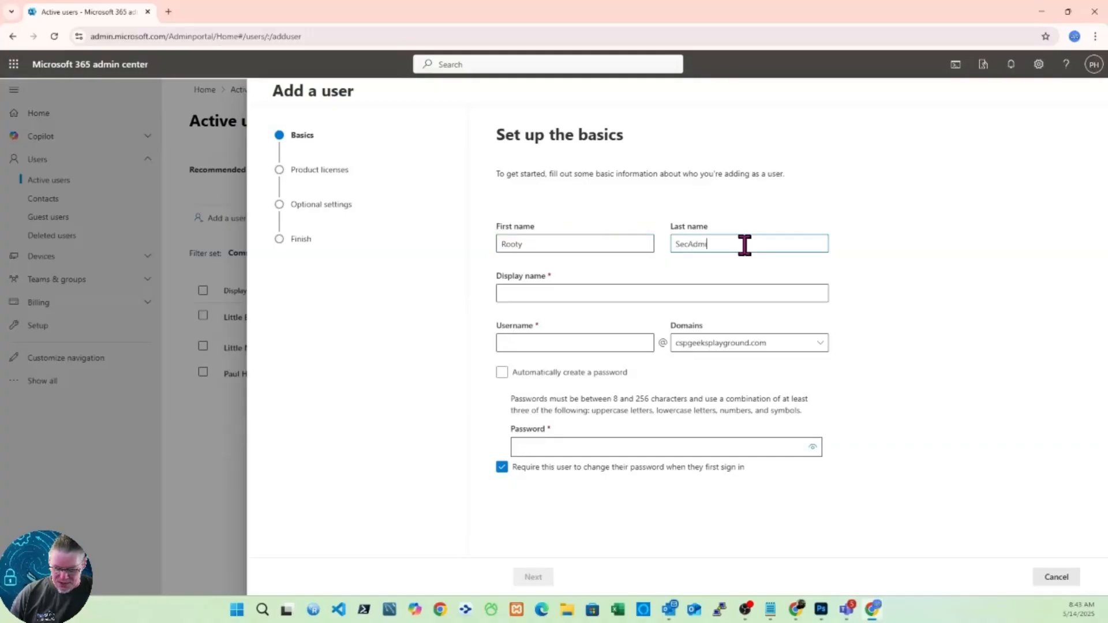
type("SecAdmin")
left_click(542, 295)
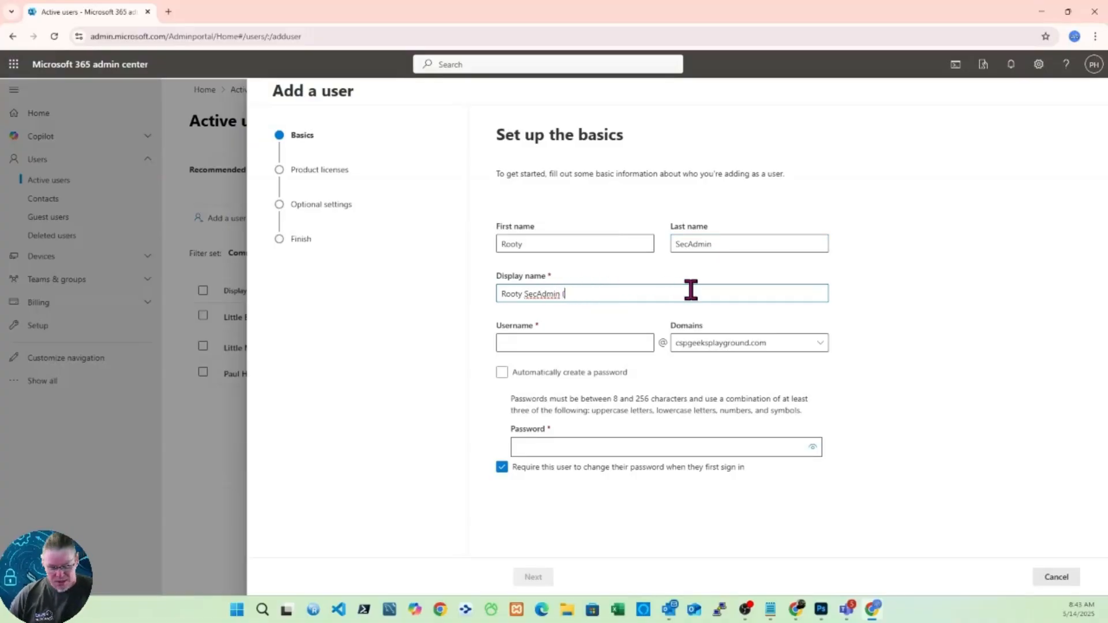
type("(Contractor")
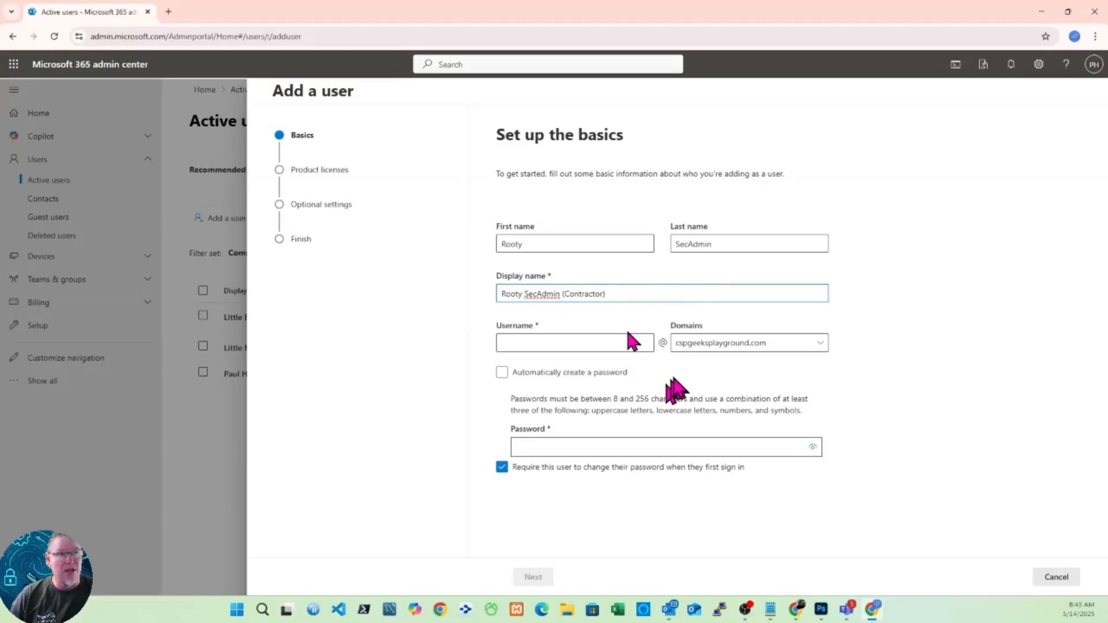
left_click_drag(562, 291, 692, 297)
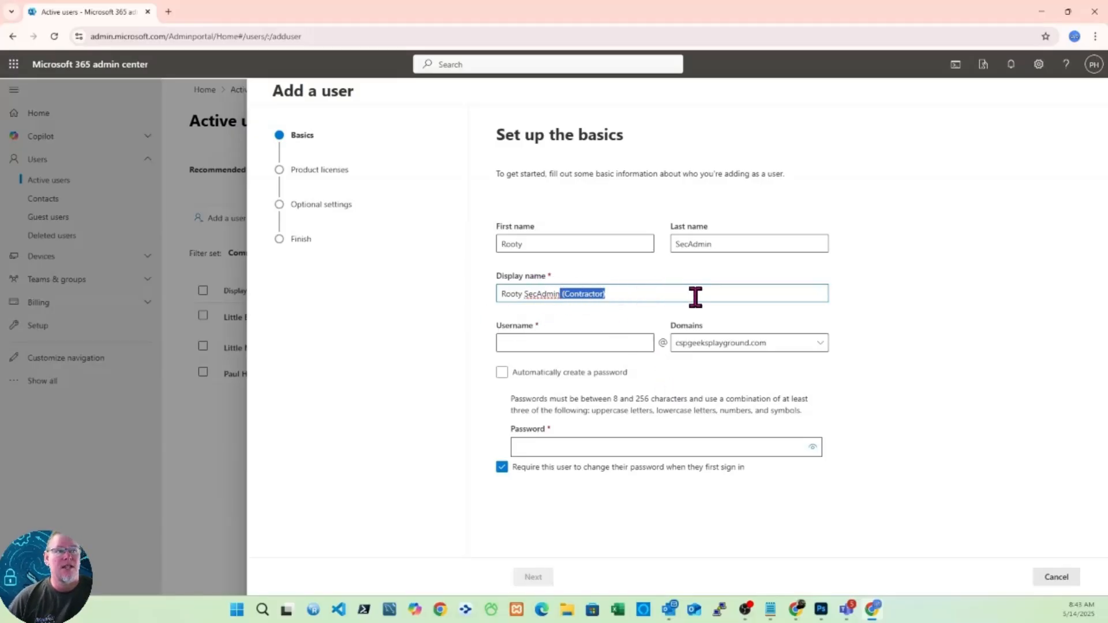
left_click(606, 341)
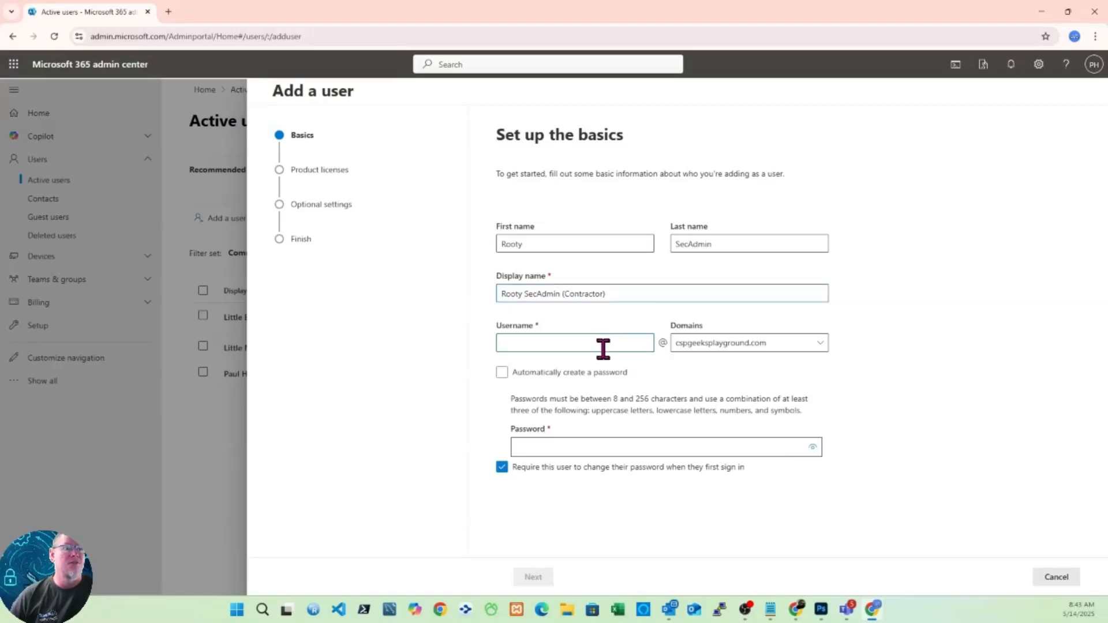
type("rooty.secadmin")
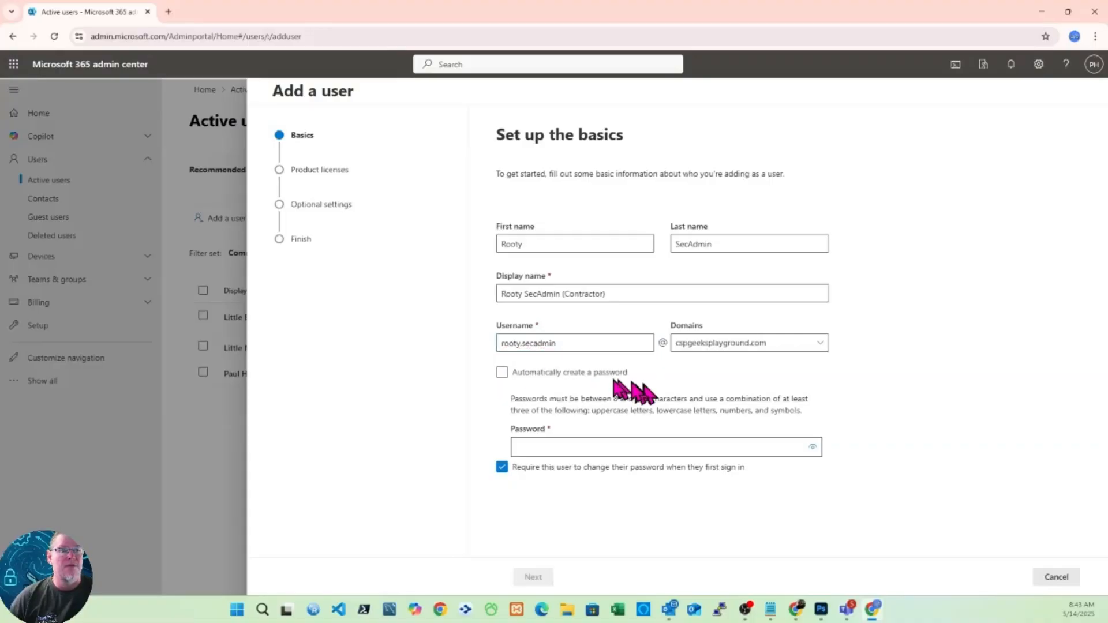
- Enter a manually chosen password for the new user, continue to the product licenses and dismiss the browser's offer to save the password
left_click(506, 381)
left_click(506, 379)
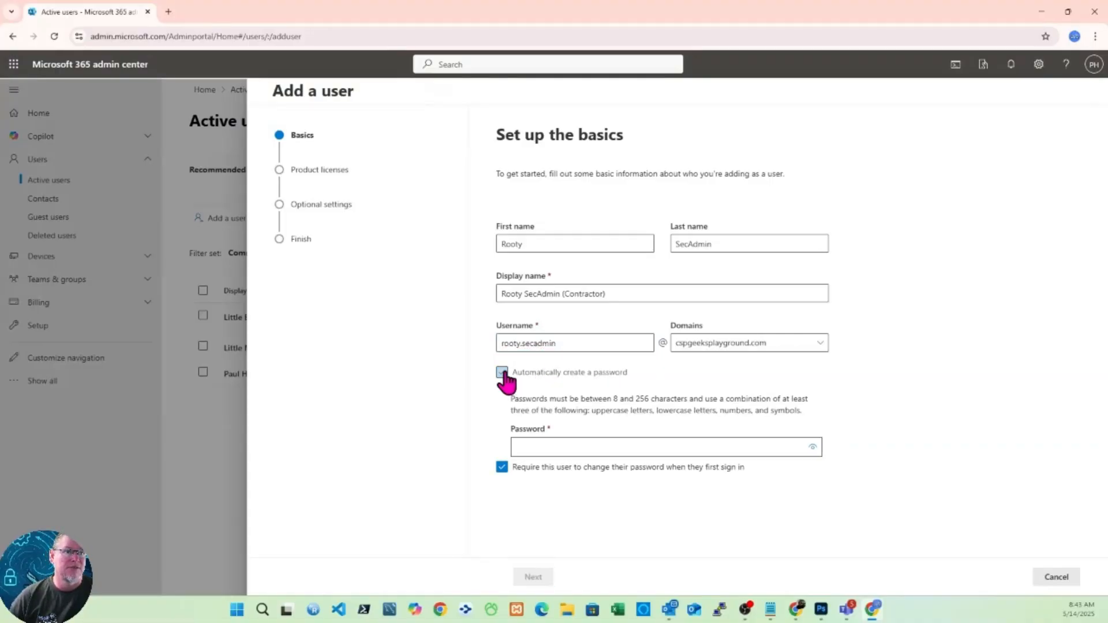
left_click(623, 454)
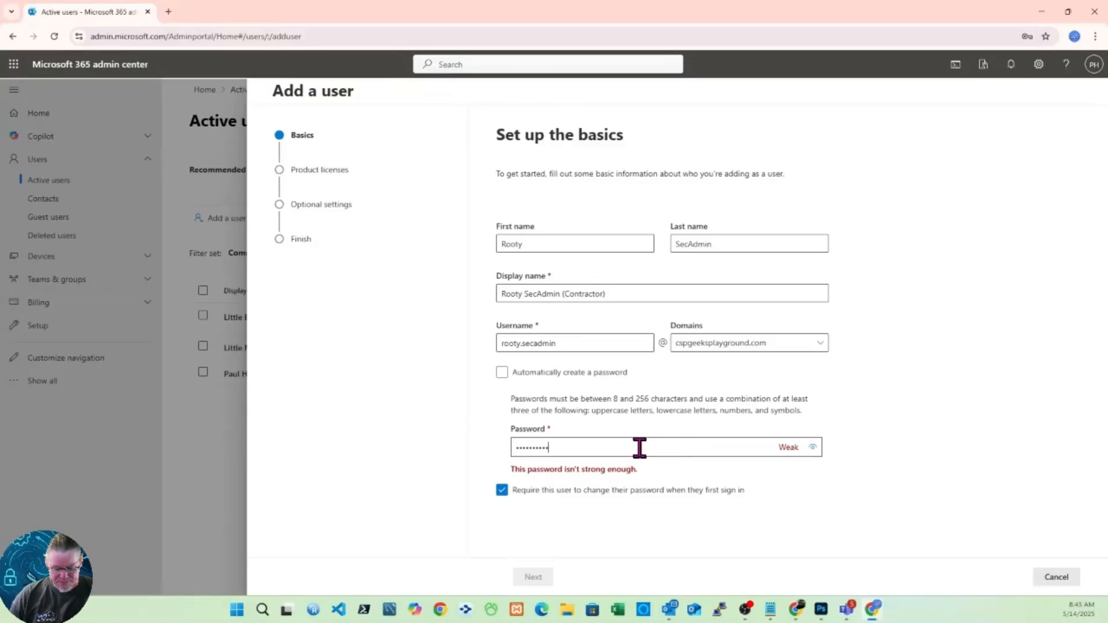
type("!")
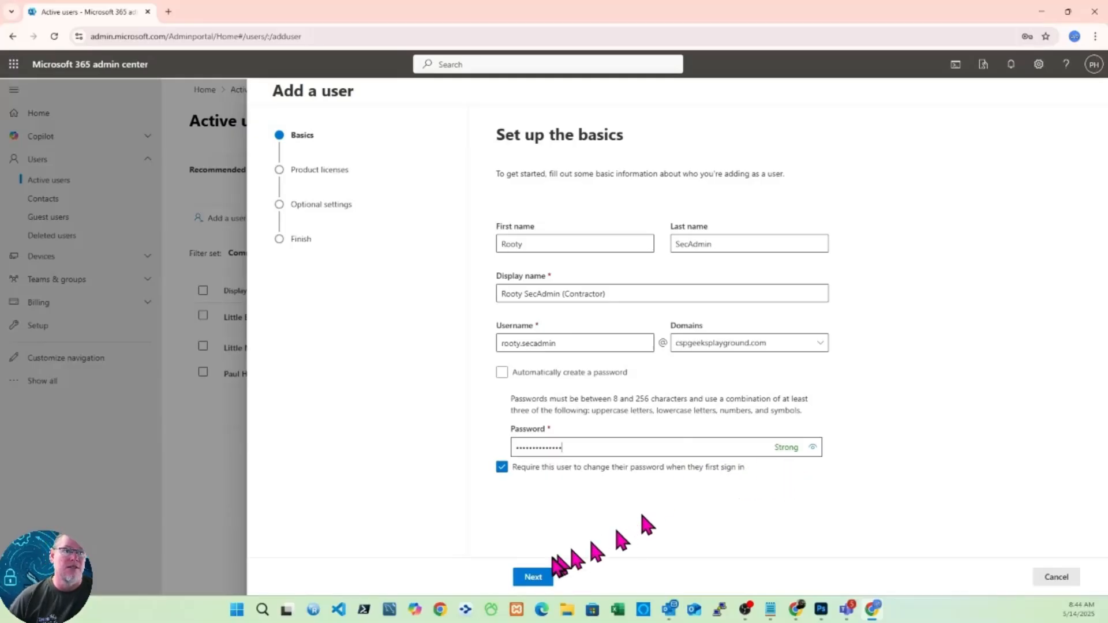
left_click(532, 576)
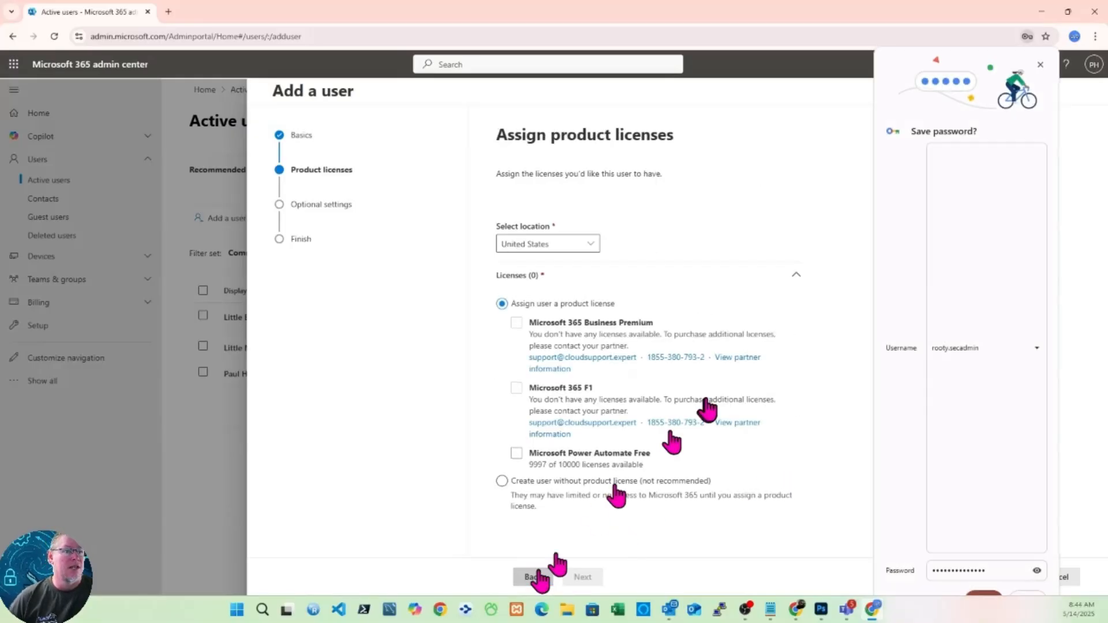
left_click(1039, 65)
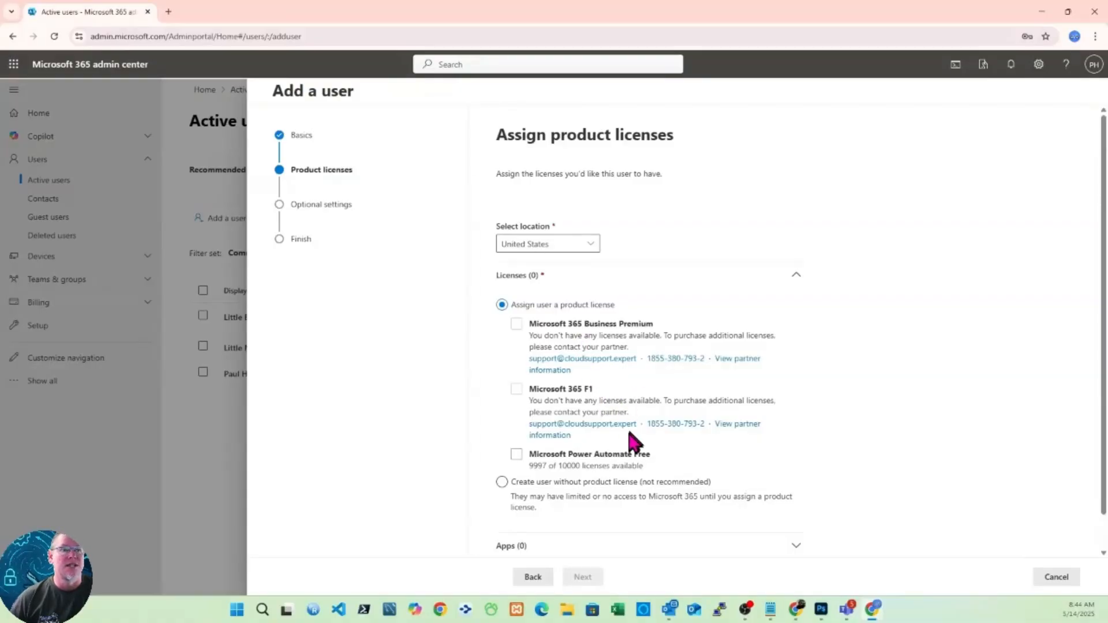
- Choose to create the user without a product license and continue to the optional settings
left_click(502, 483)
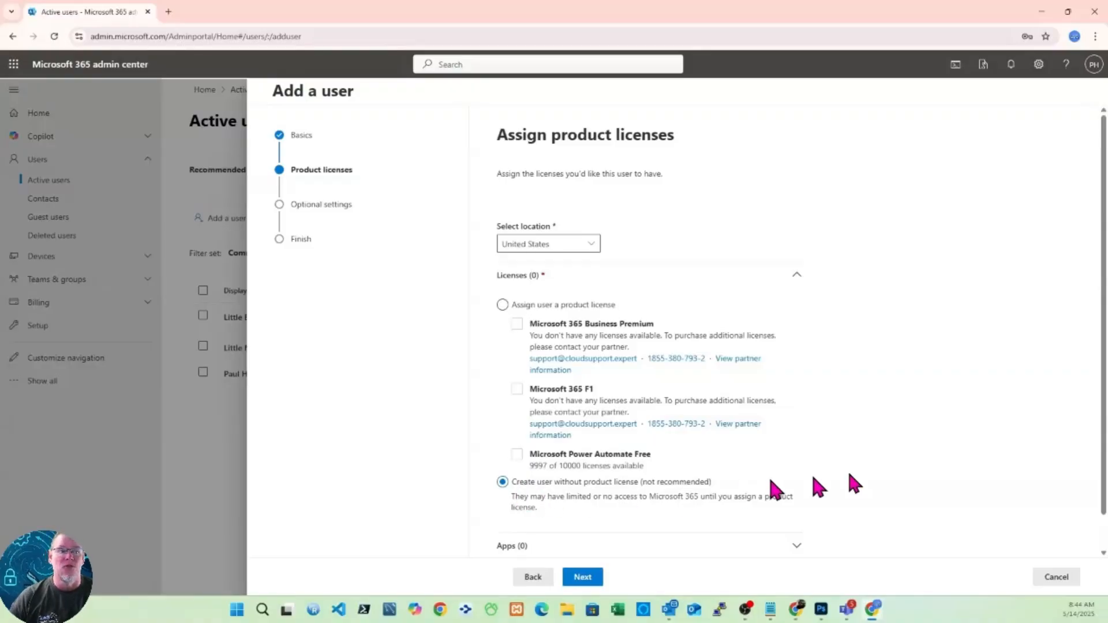
scroll(931, 459, "down", 1)
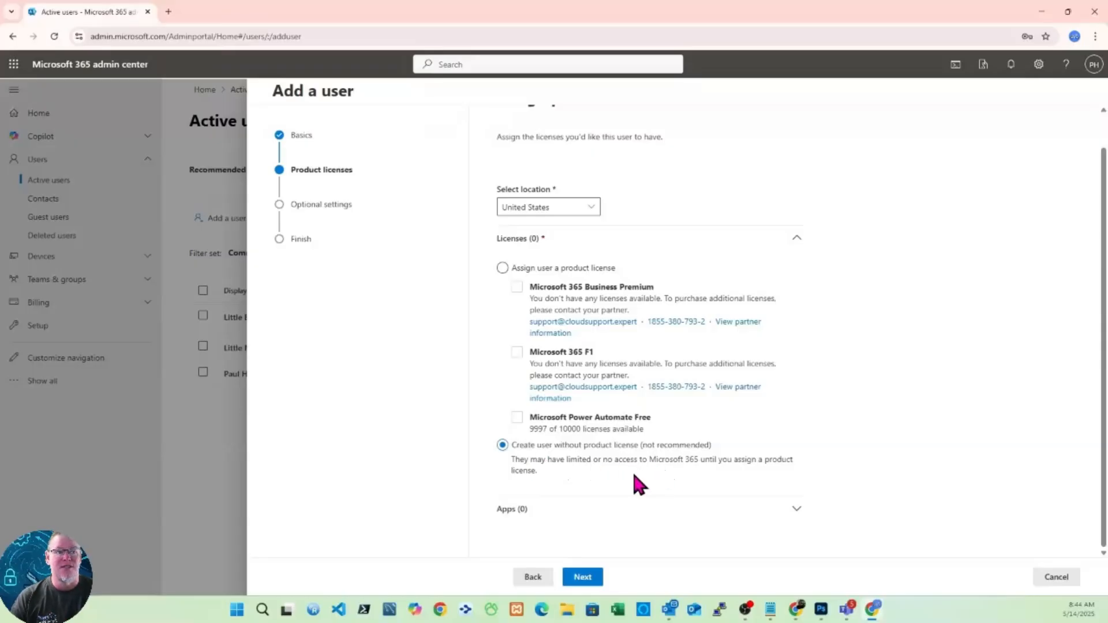
left_click(583, 577)
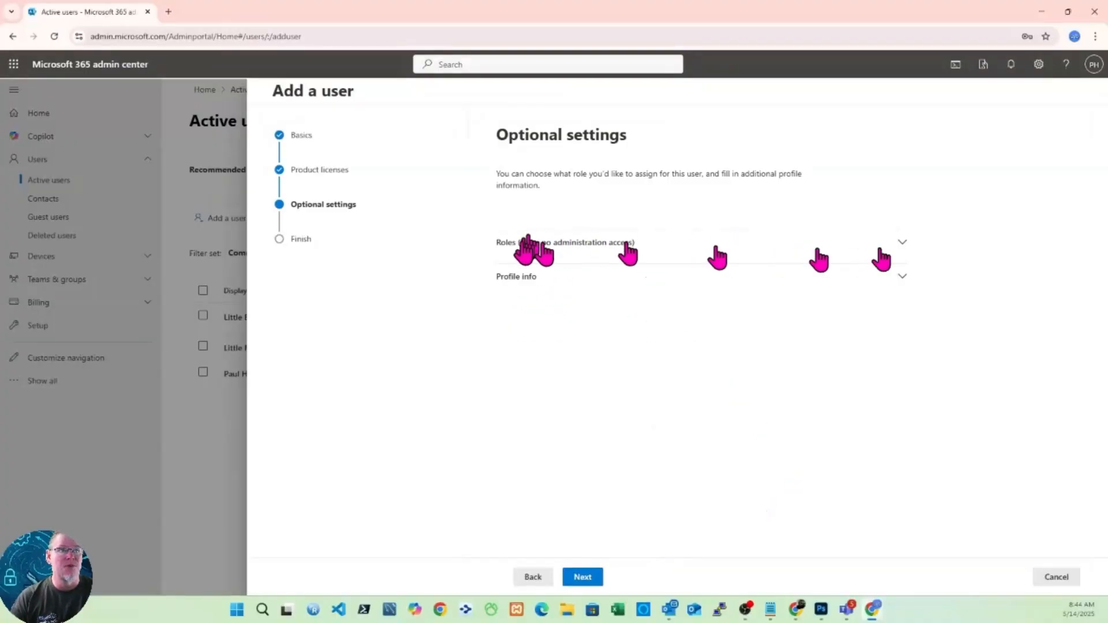
- Give the new user admin center access and expand the complete list of roles by category
left_click(900, 253)
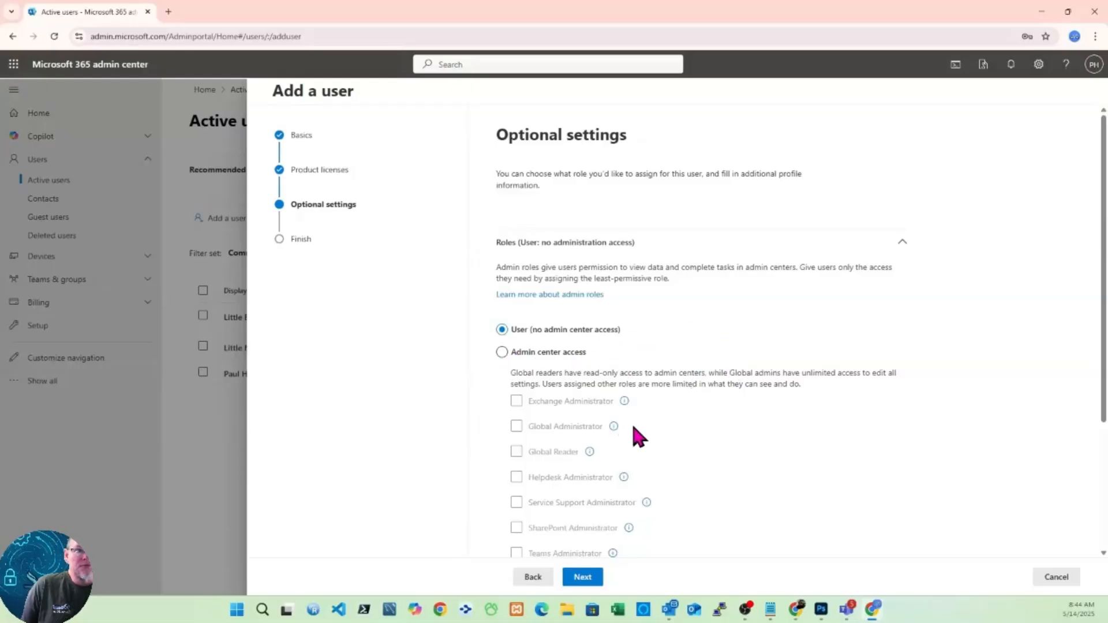
left_click(500, 352)
scroll(604, 454, "down", 3)
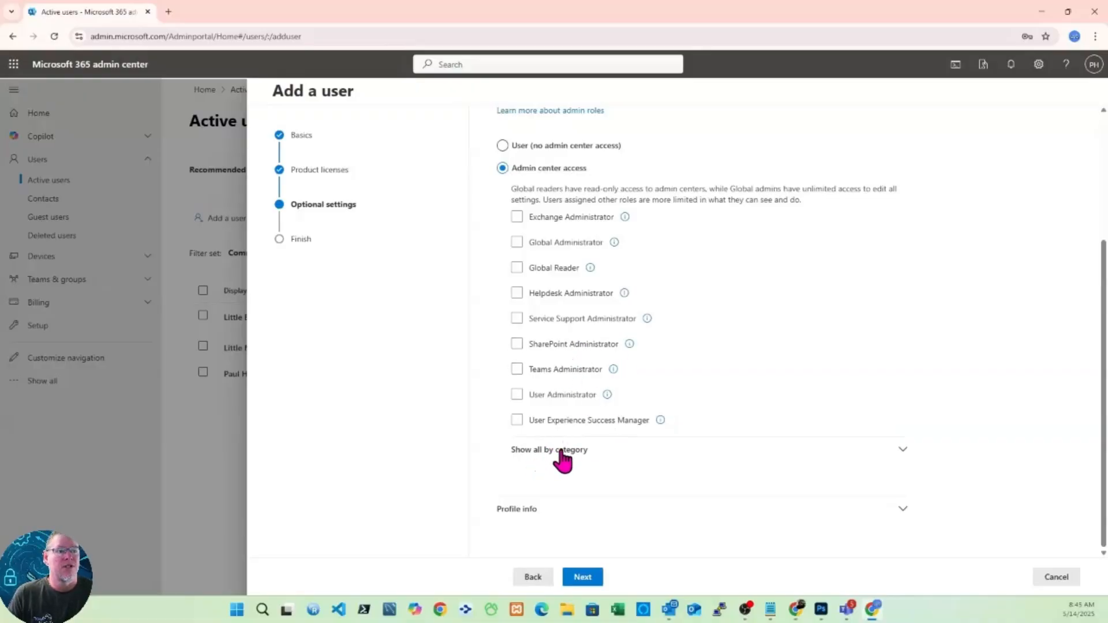
left_click(906, 458)
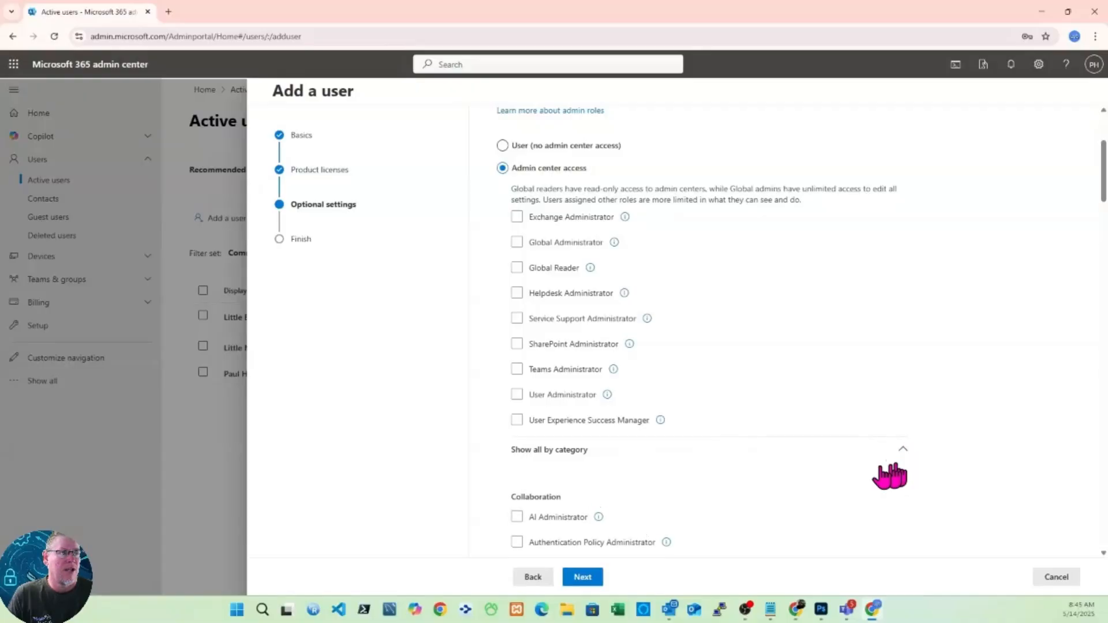
- Assign the new user every Security & Compliance role, from Attack Payload Author through Security Operator
scroll(651, 440, "down", 15)
scroll(654, 440, "down", 18)
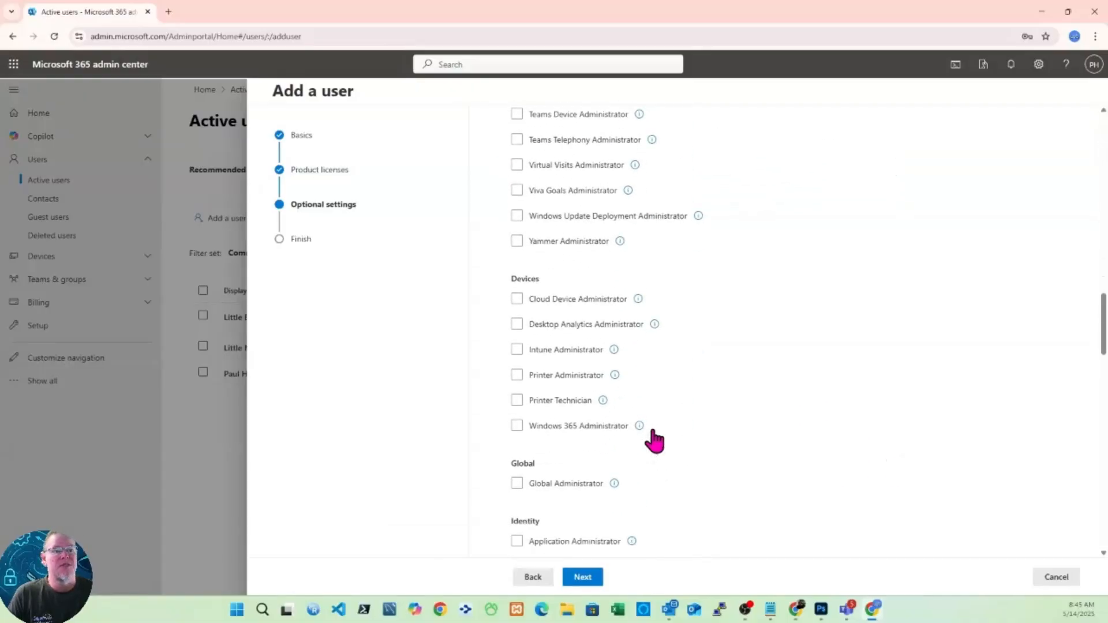
scroll(654, 440, "down", 10)
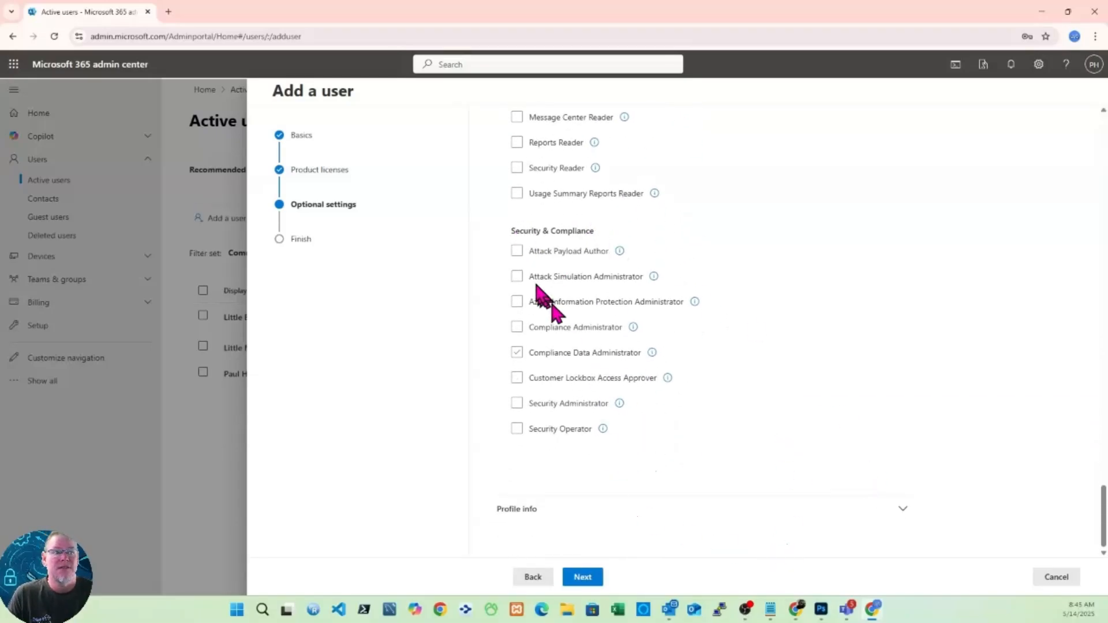
left_click(517, 250)
left_click(516, 275)
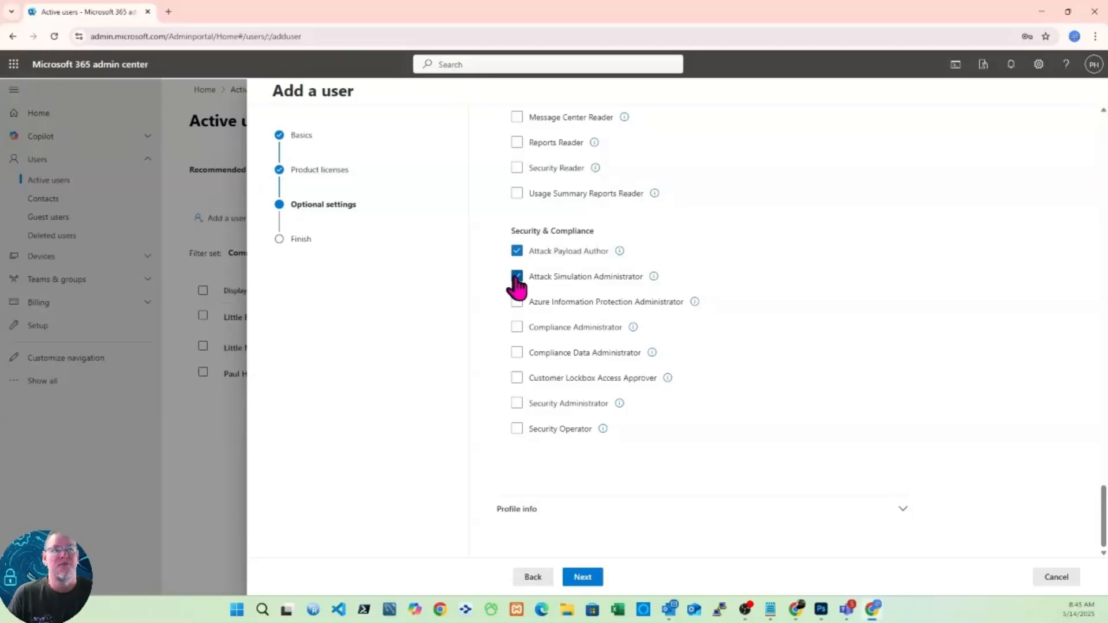
left_click(517, 301)
left_click(517, 327)
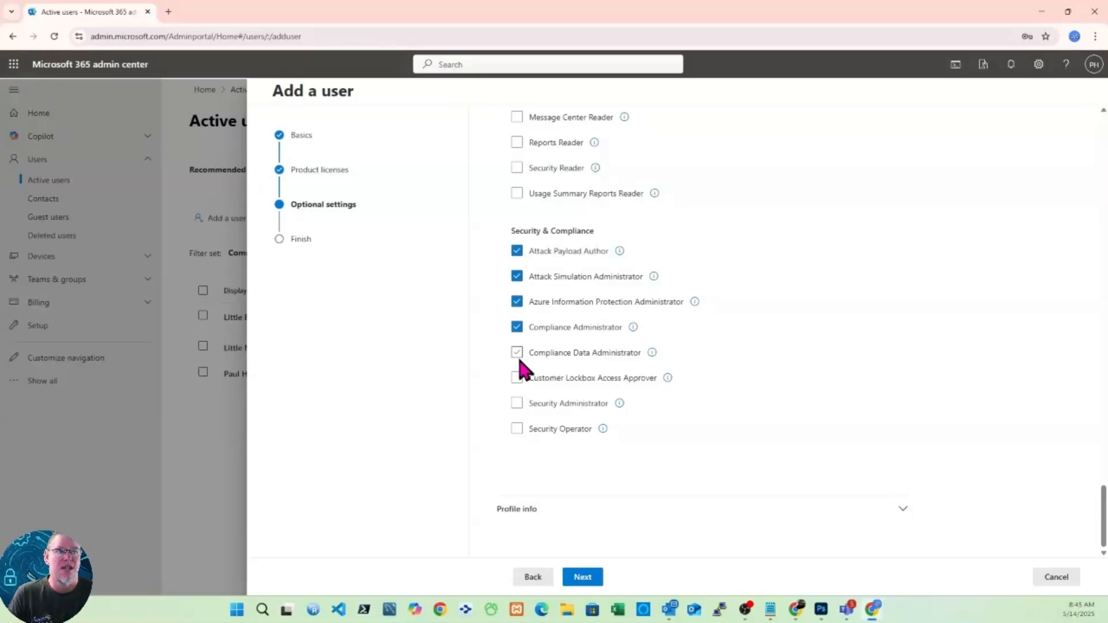
left_click(517, 354)
left_click(517, 378)
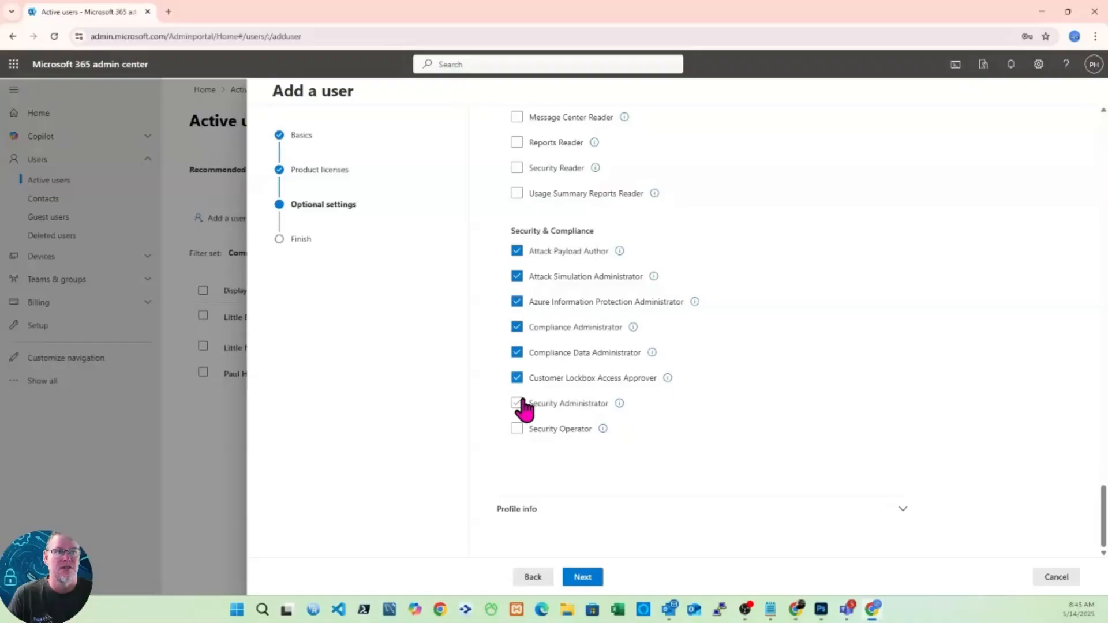
left_click(517, 429)
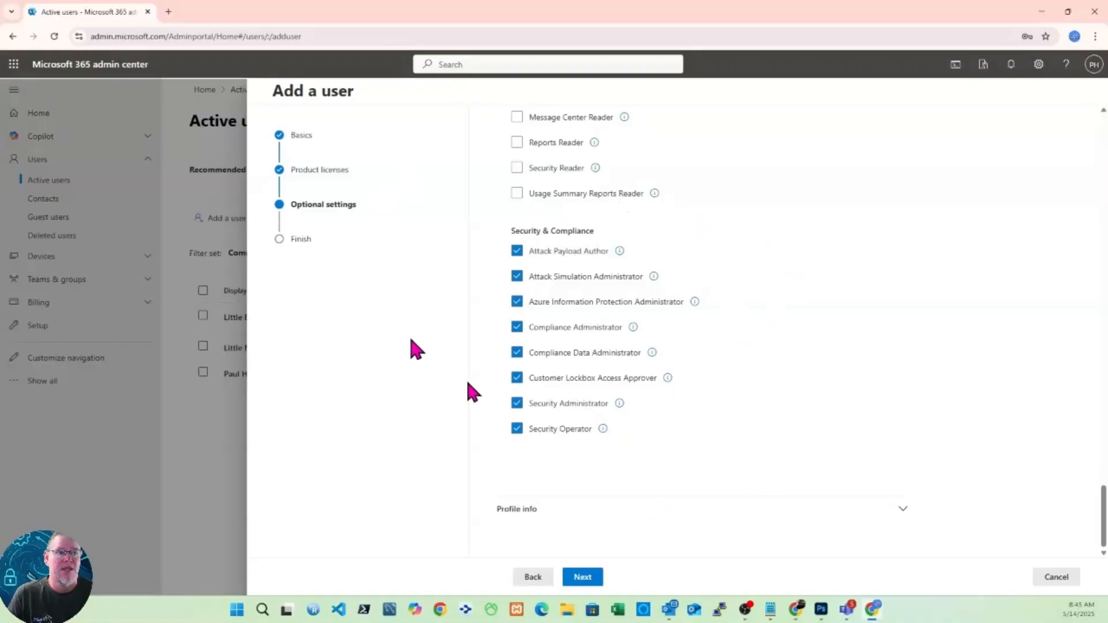
- Look through the role categories from Read-only up to Collaboration for additional admin roles the contractor might need
scroll(721, 266, "up", 5)
scroll(717, 256, "down", 1)
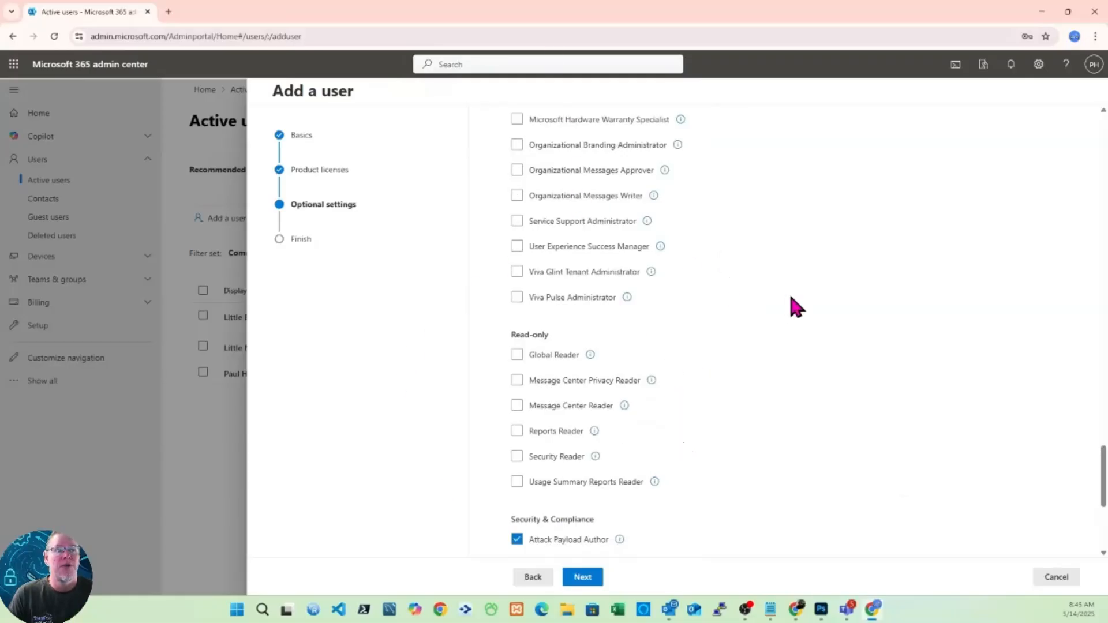
scroll(788, 293, "up", 4)
scroll(819, 242, "up", 8)
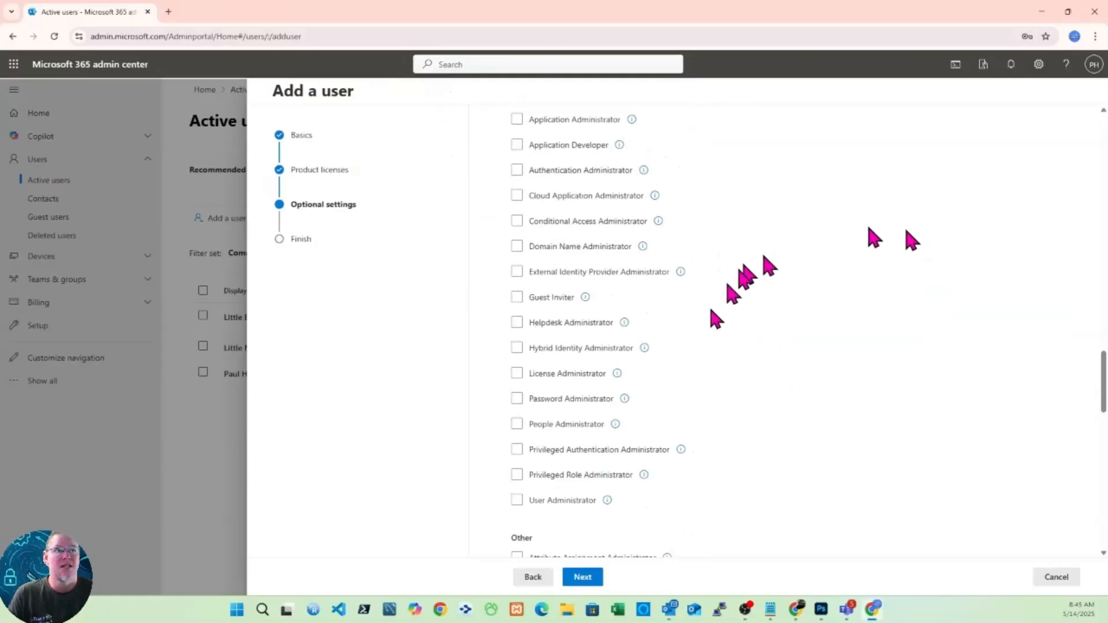
scroll(848, 273, "up", 9)
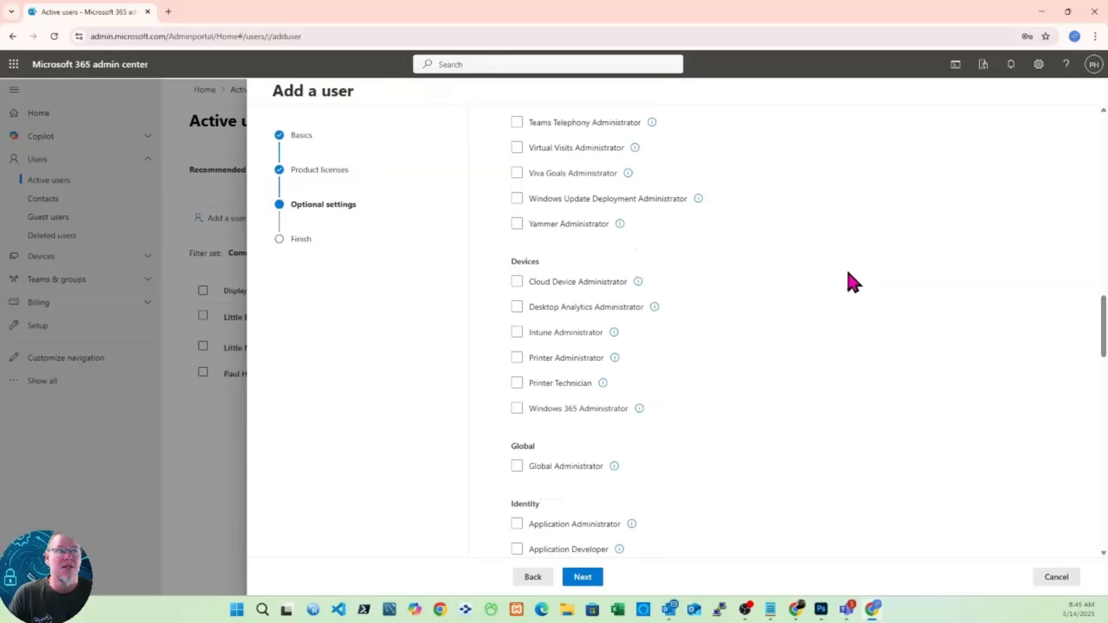
scroll(848, 273, "up", 10)
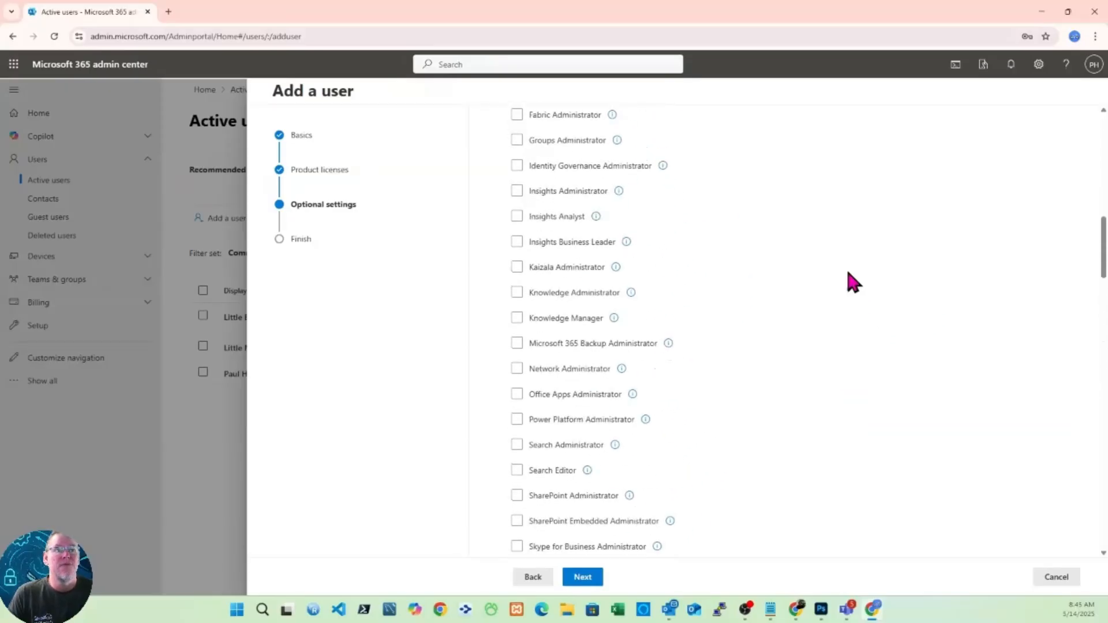
scroll(848, 283, "up", 4)
scroll(848, 283, "down", 4)
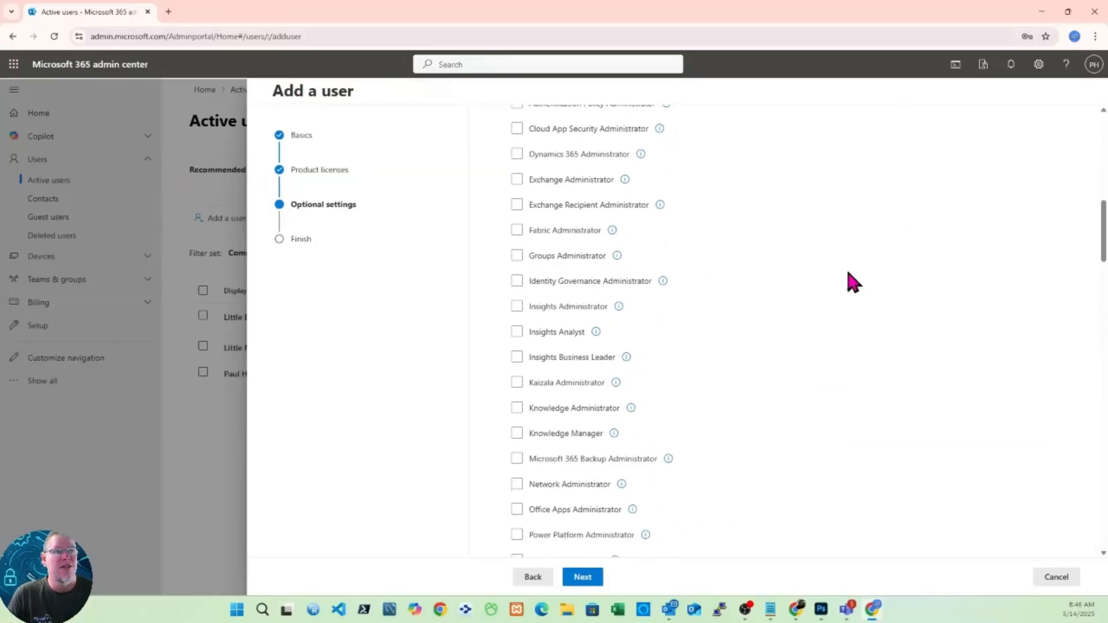
scroll(847, 273, "up", 8)
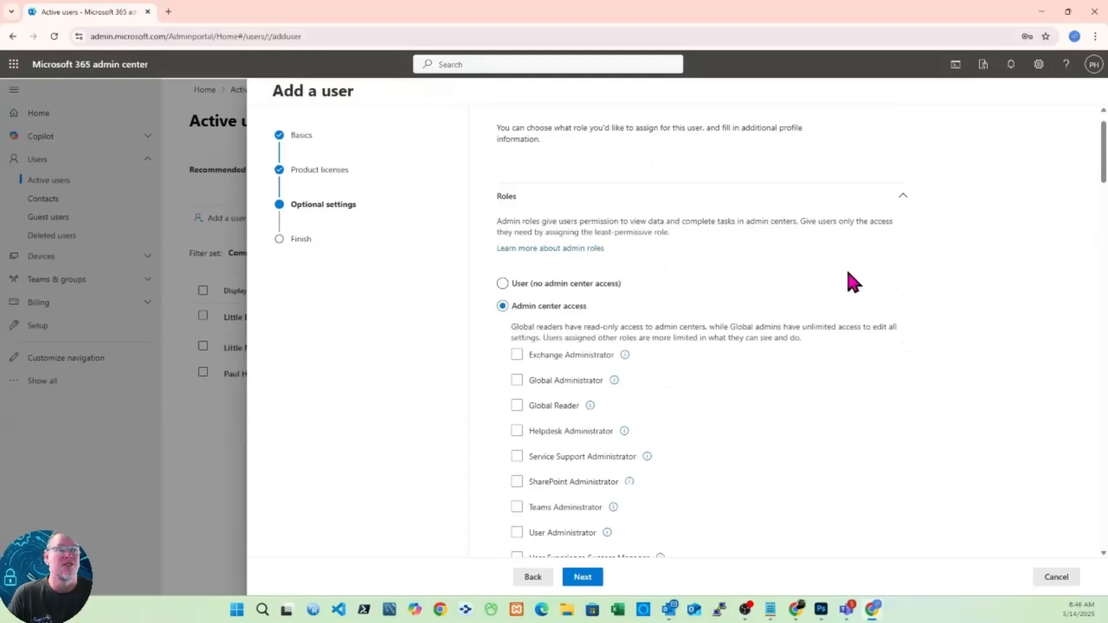
scroll(848, 273, "down", 7)
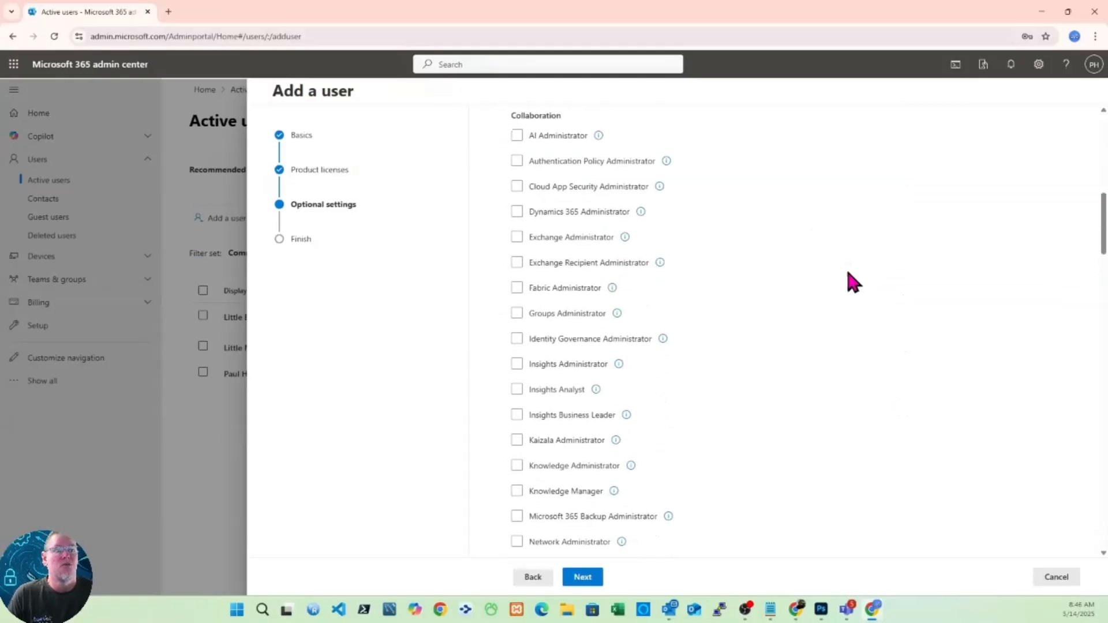
scroll(825, 248, "down", 11)
scroll(825, 248, "down", 2)
scroll(824, 246, "down", 3)
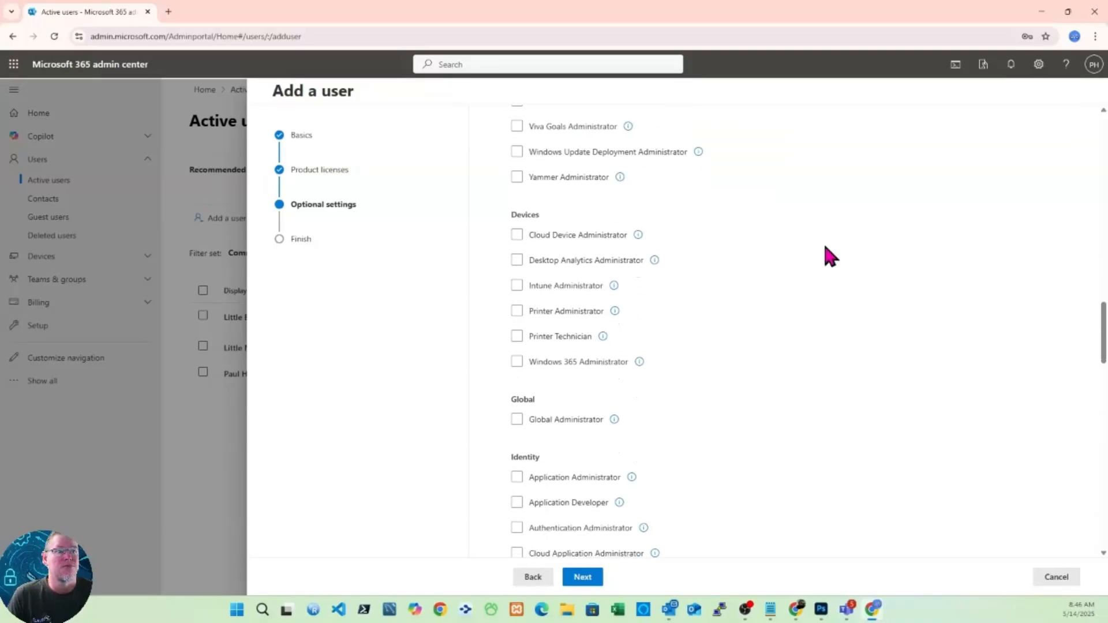
scroll(826, 247, "up", 3)
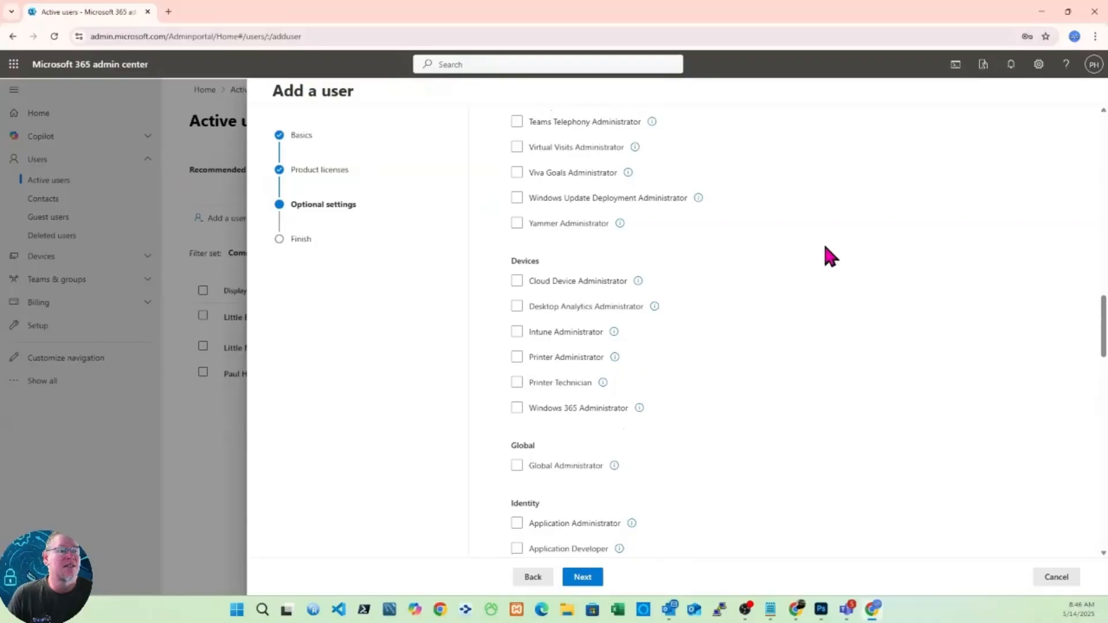
scroll(825, 247, "down", 4)
scroll(826, 247, "down", 2)
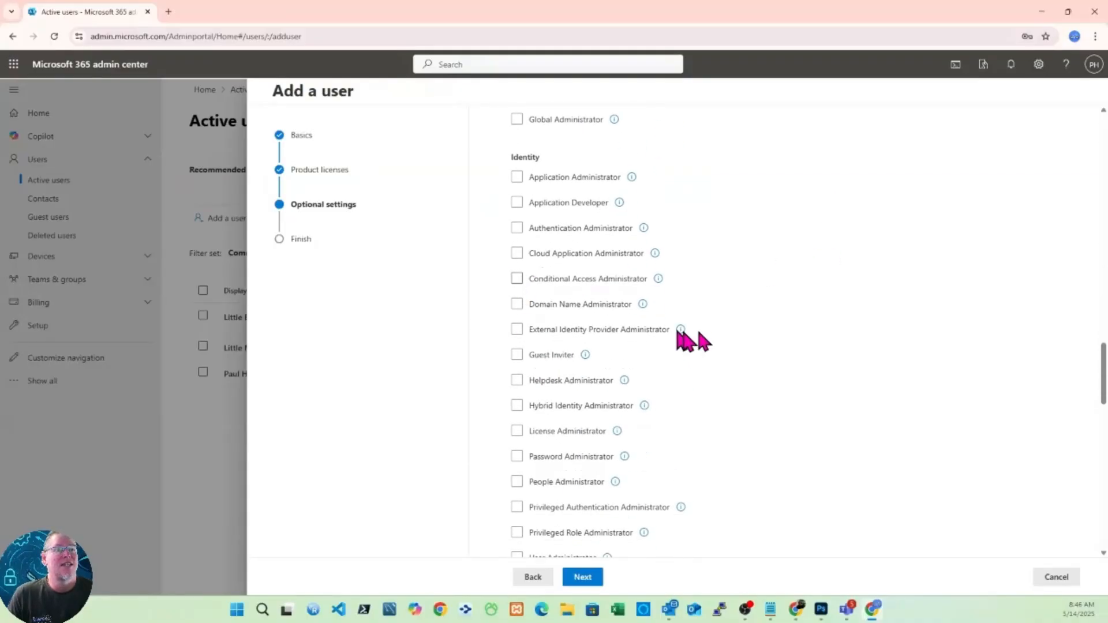
scroll(697, 327, "down", 1)
left_click(516, 196)
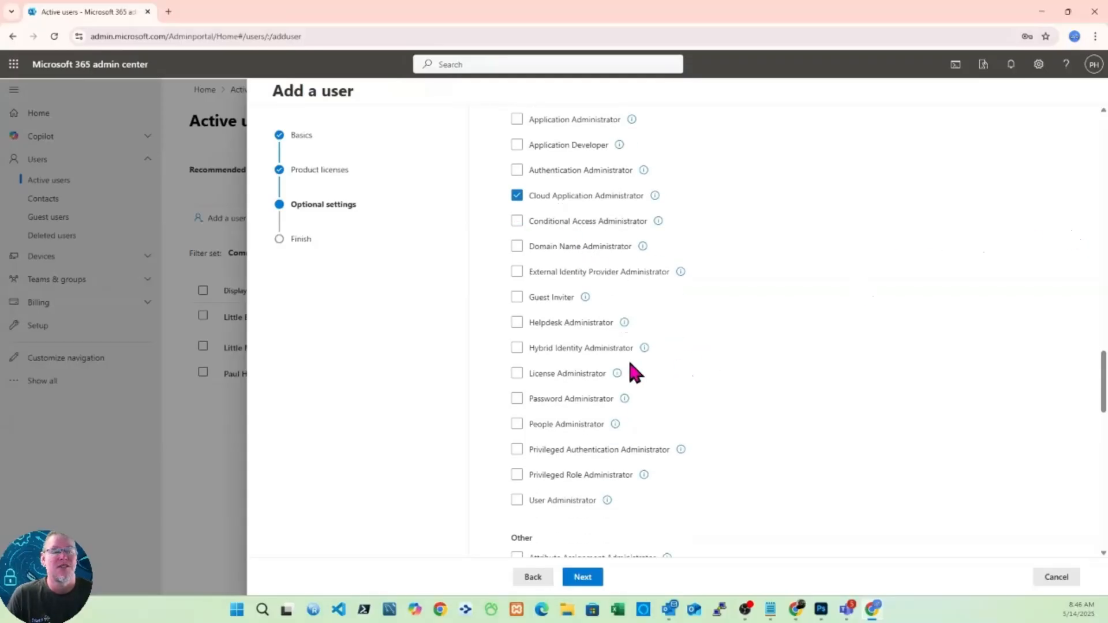
scroll(621, 530, "down", 7)
scroll(618, 526, "down", 10)
scroll(618, 525, "up", 18)
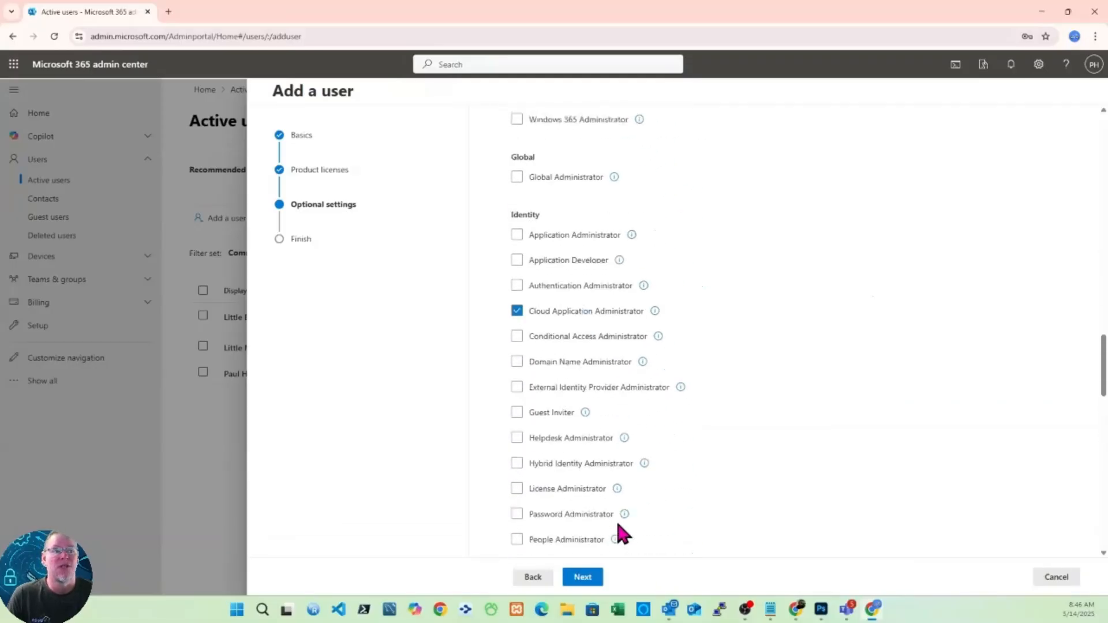
scroll(615, 520, "up", 2)
left_click(517, 426)
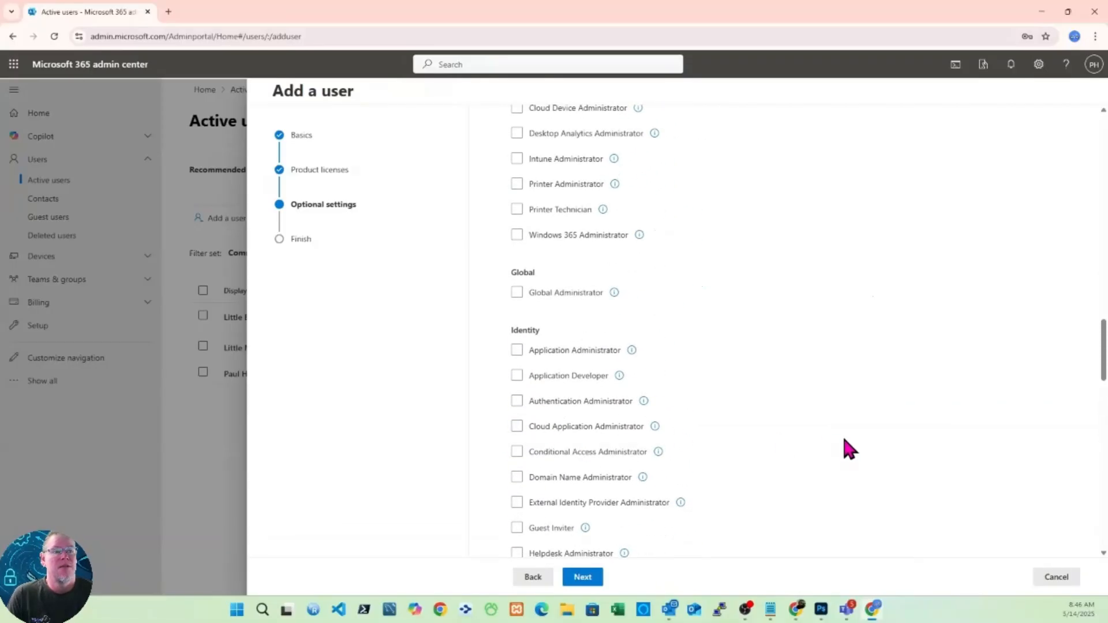
- Accept the chosen optional settings, continue to the review and finish adding the user
scroll(765, 398, "down", 3)
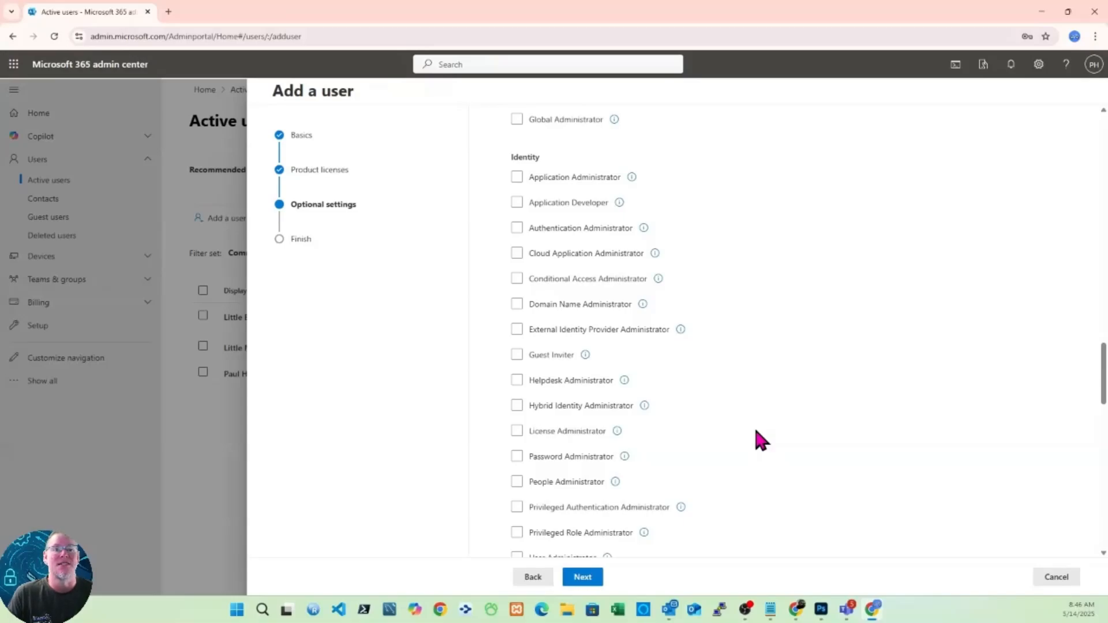
left_click(579, 577)
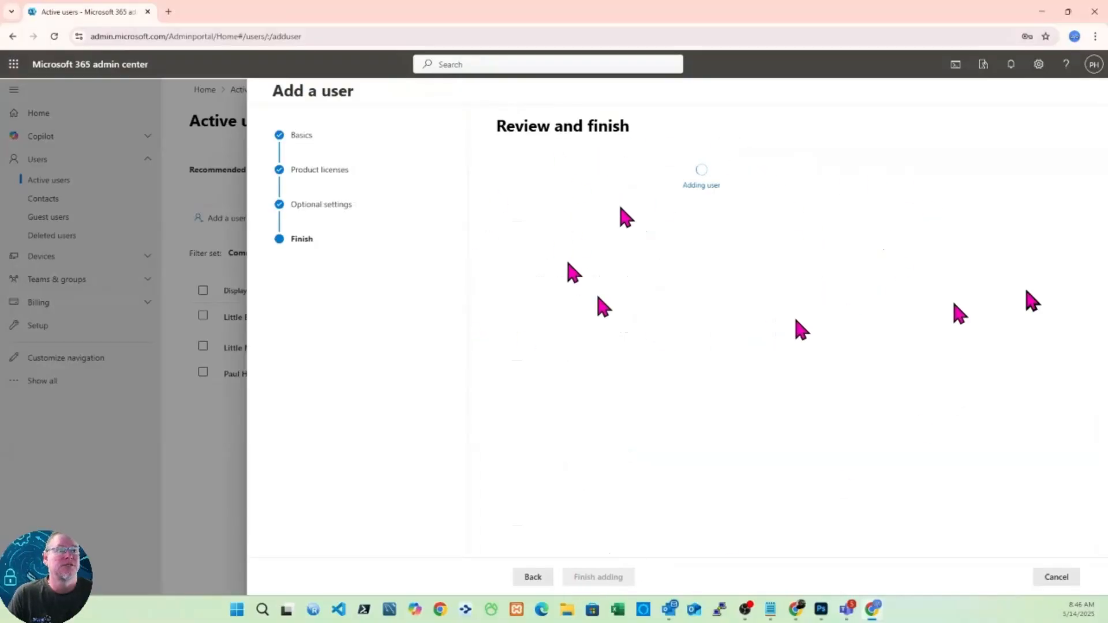
- Check the new user's details and the template option on the confirmation page, and close the wizard without saving a template
scroll(711, 304, "down", 1)
scroll(716, 314, "down", 3)
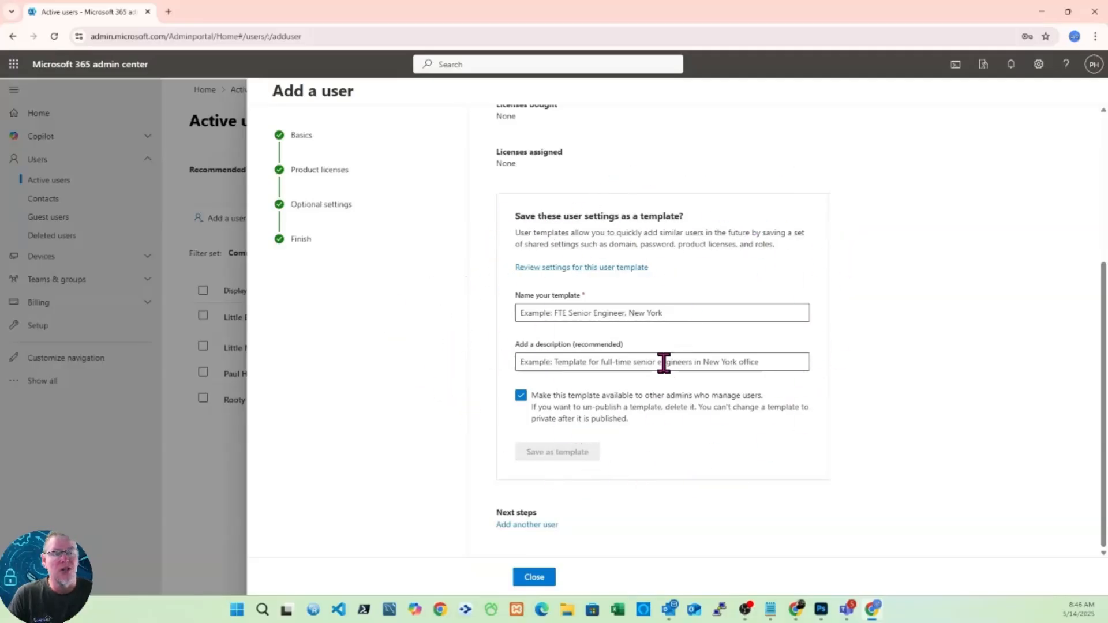
scroll(768, 291, "up", 3)
scroll(768, 292, "up", 2)
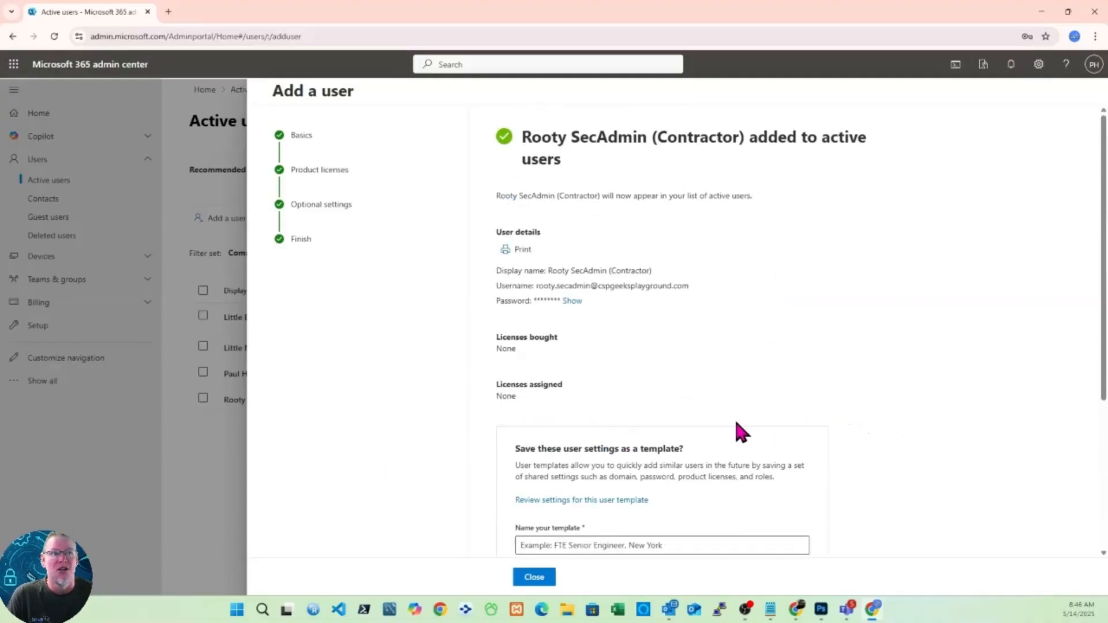
scroll(731, 451, "down", 2)
scroll(729, 451, "up", 2)
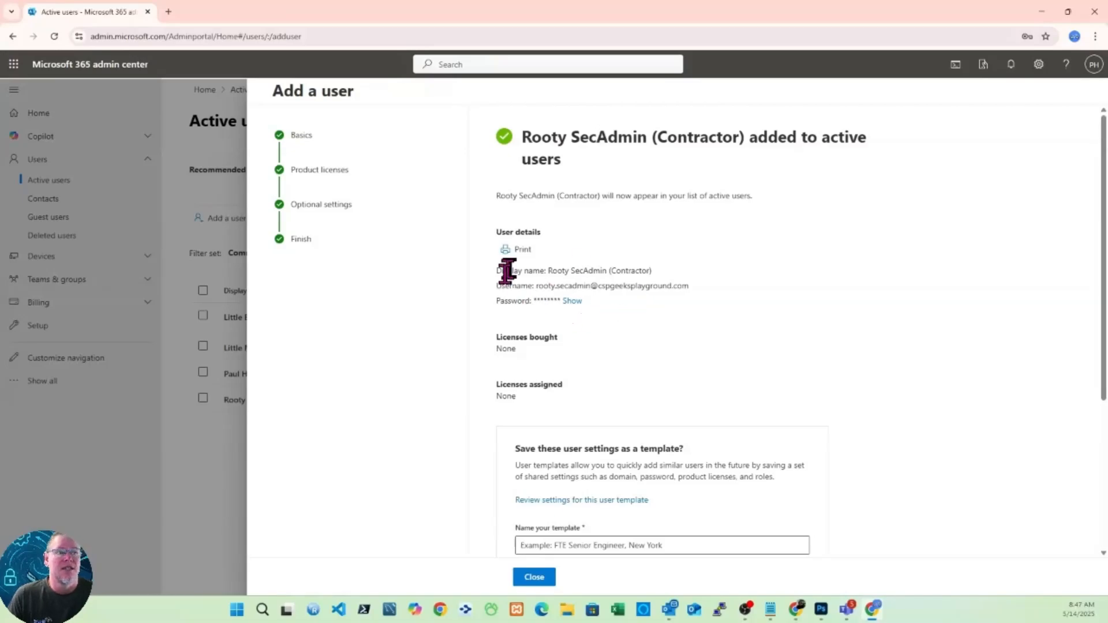
left_click_drag(538, 286, 673, 302)
left_click(704, 292)
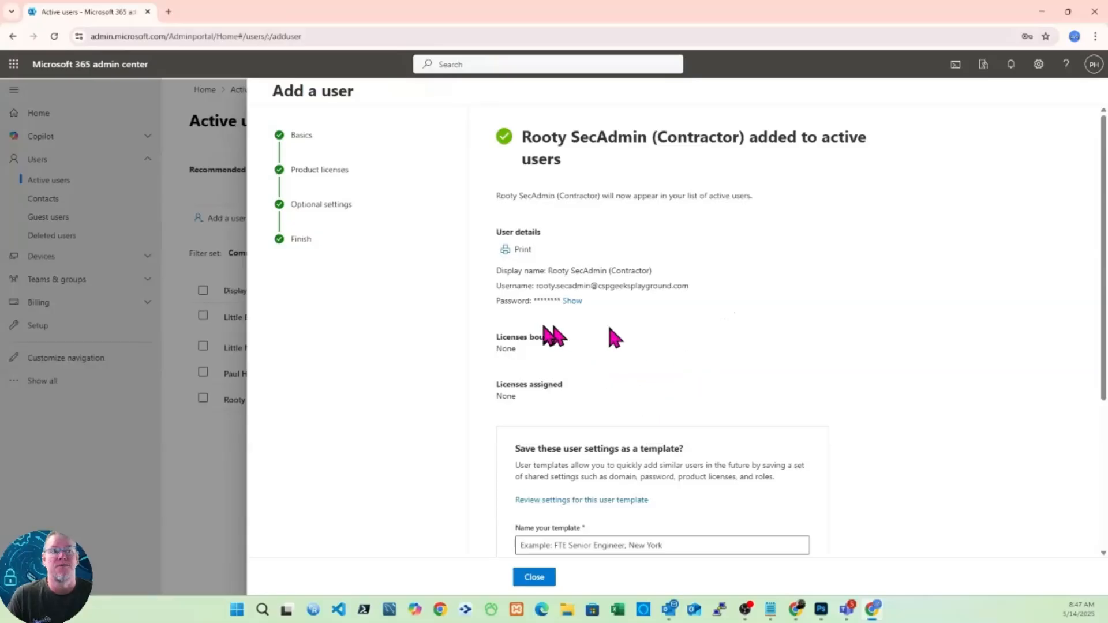
scroll(566, 343, "down", 4)
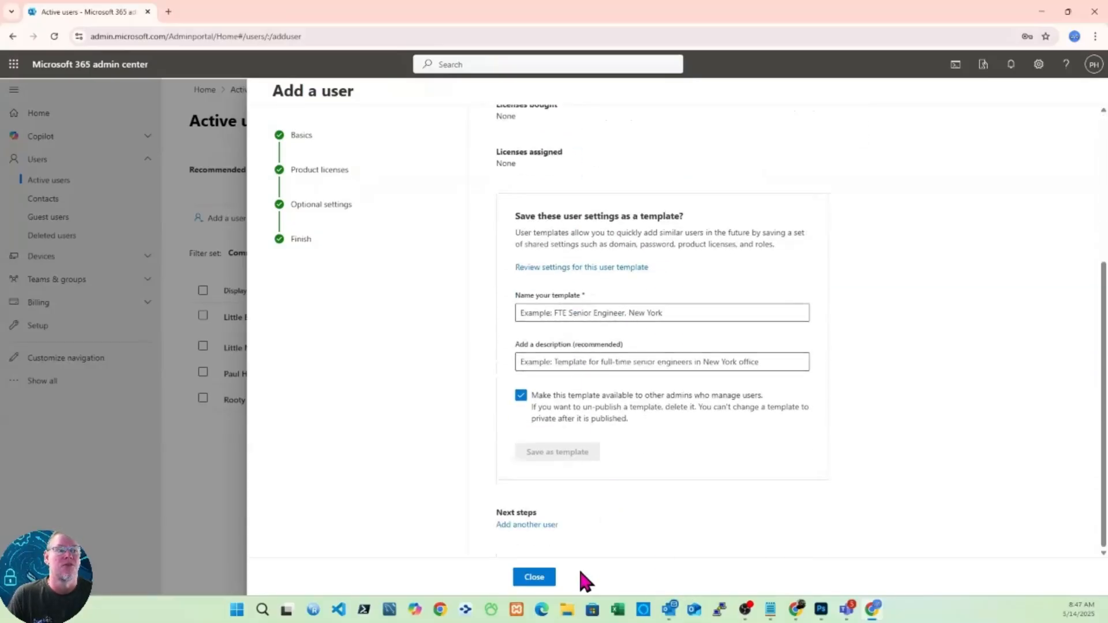
left_click(536, 578)
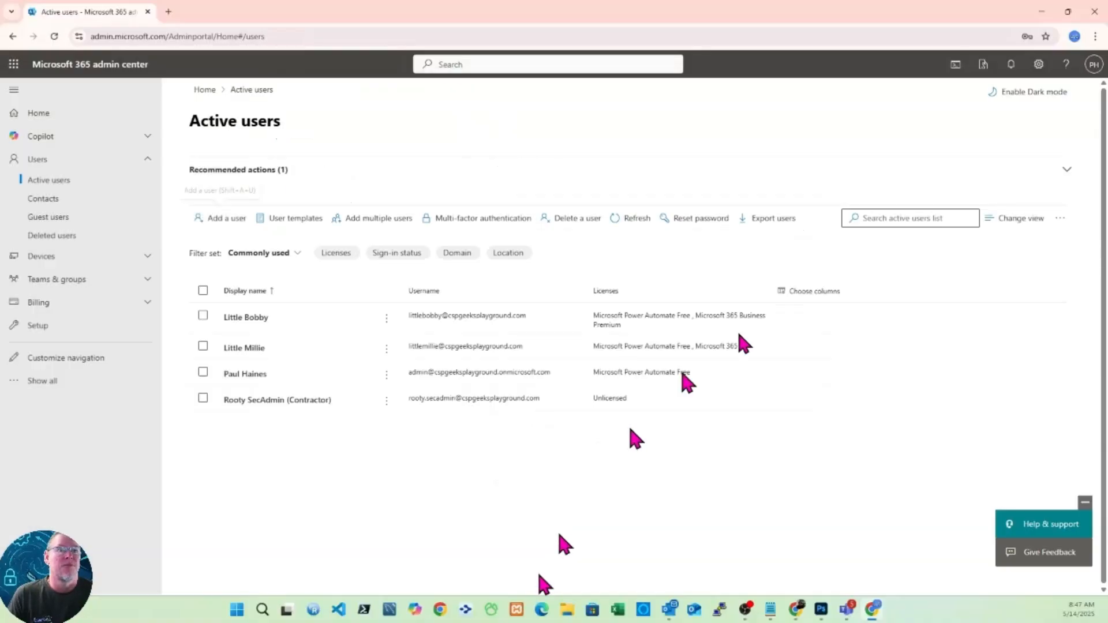